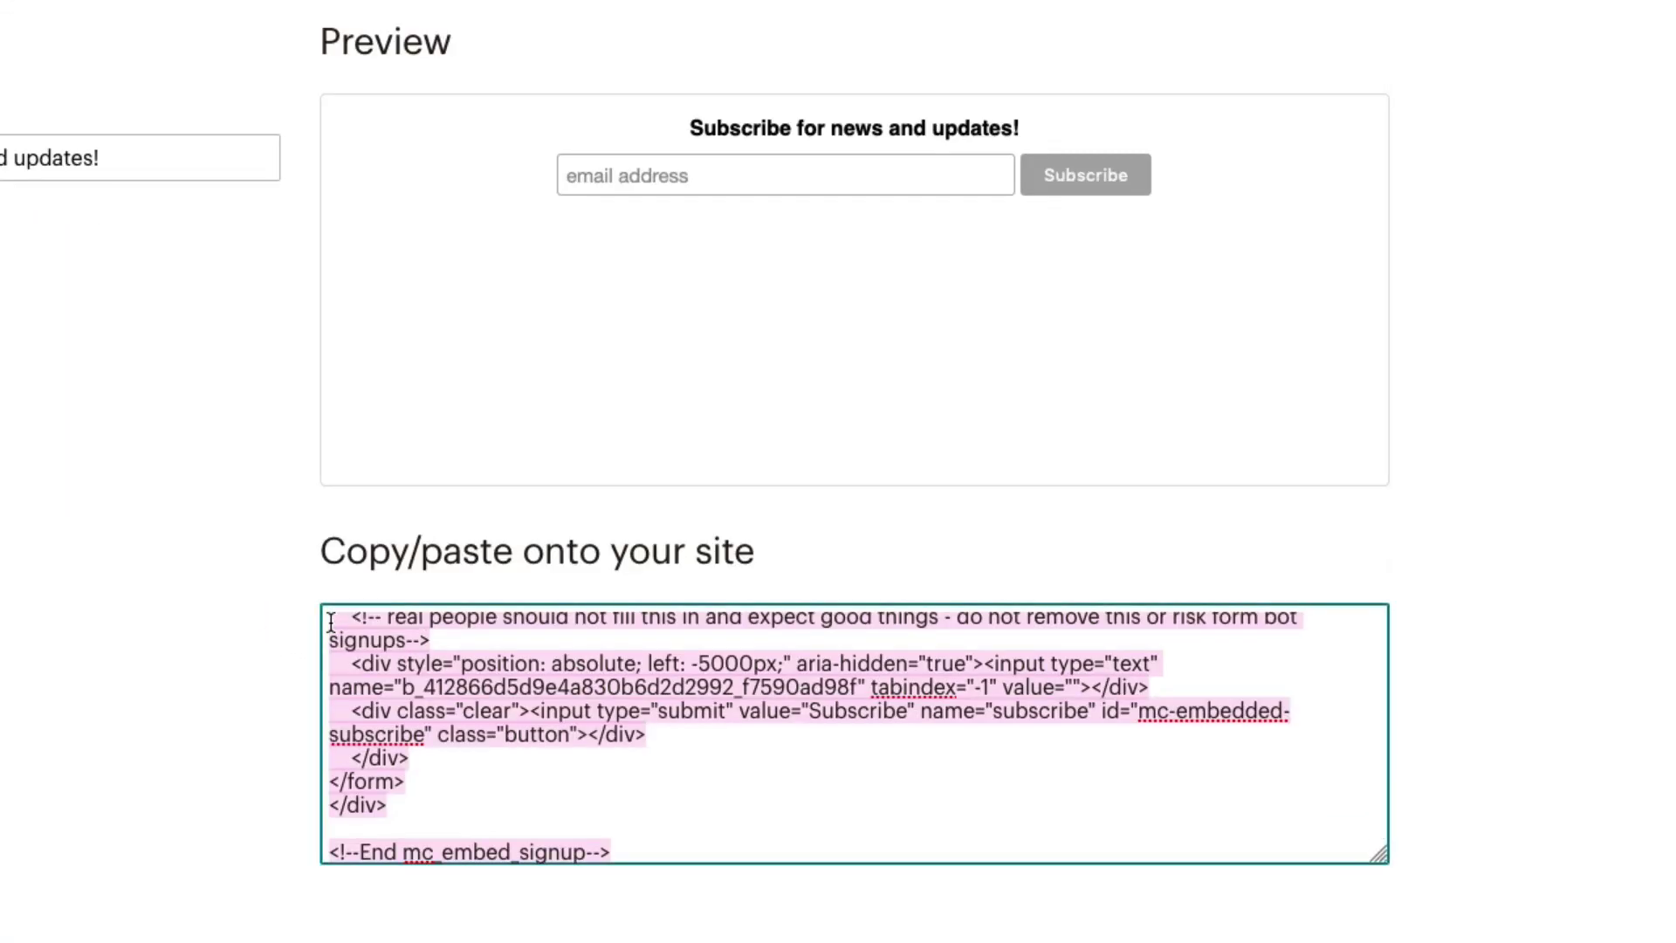
Step: Copy the Mailchimp signup form embed code, paste it into Wix's HTML code box, and return to Mailchimp
right_click(331, 622)
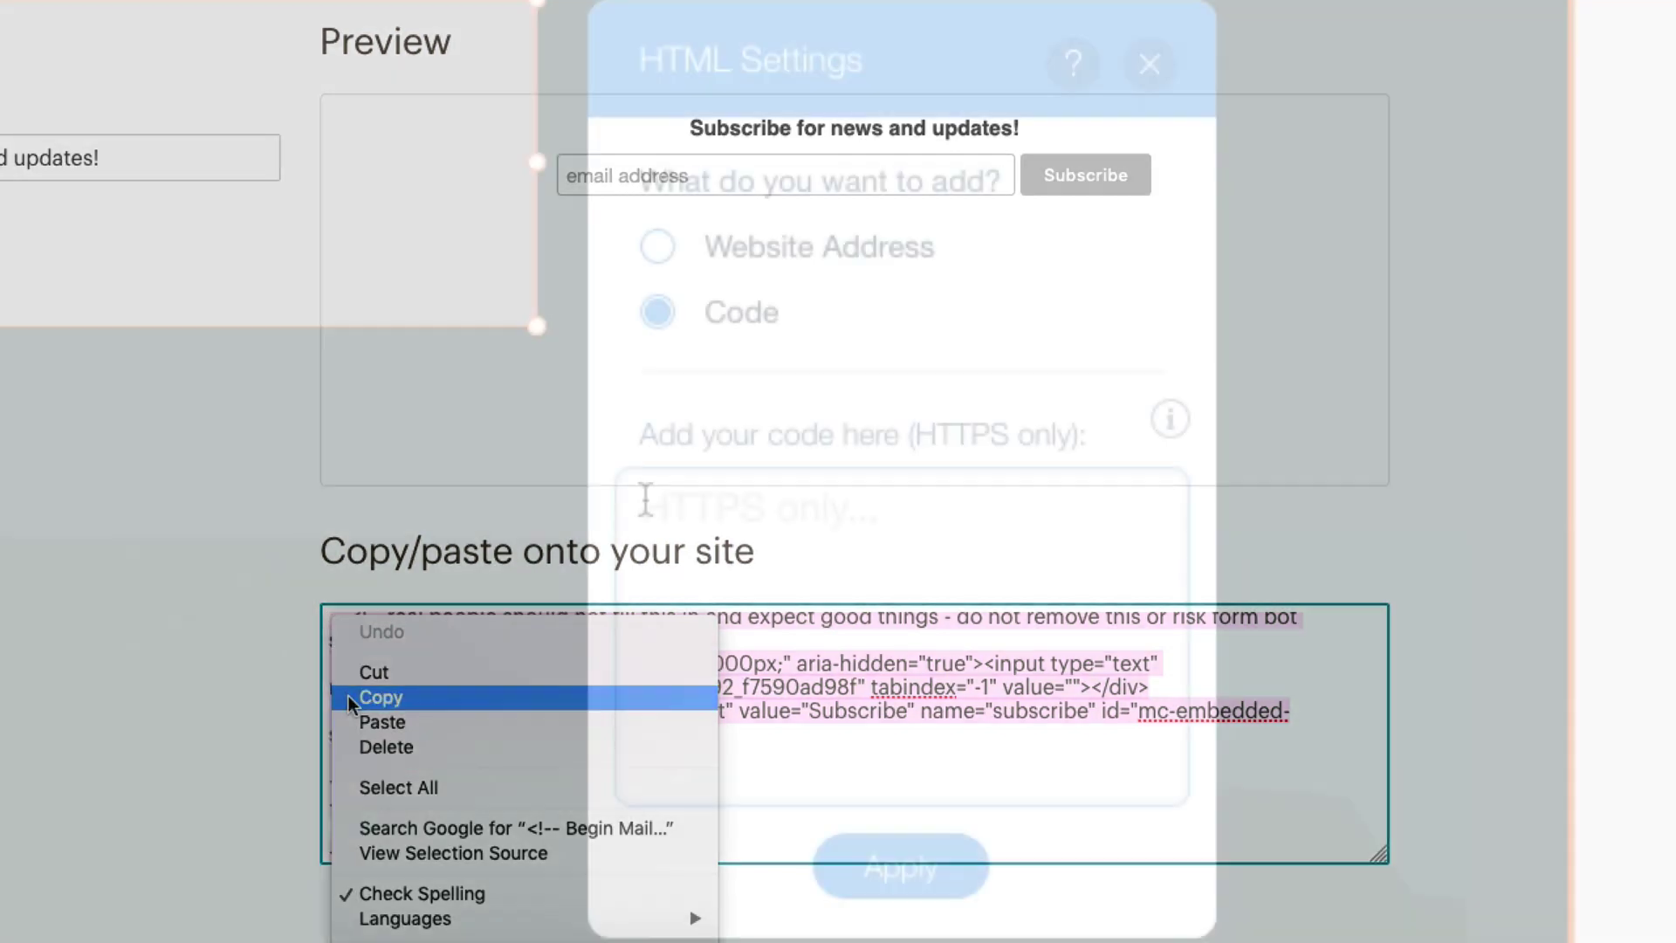
right_click(647, 499)
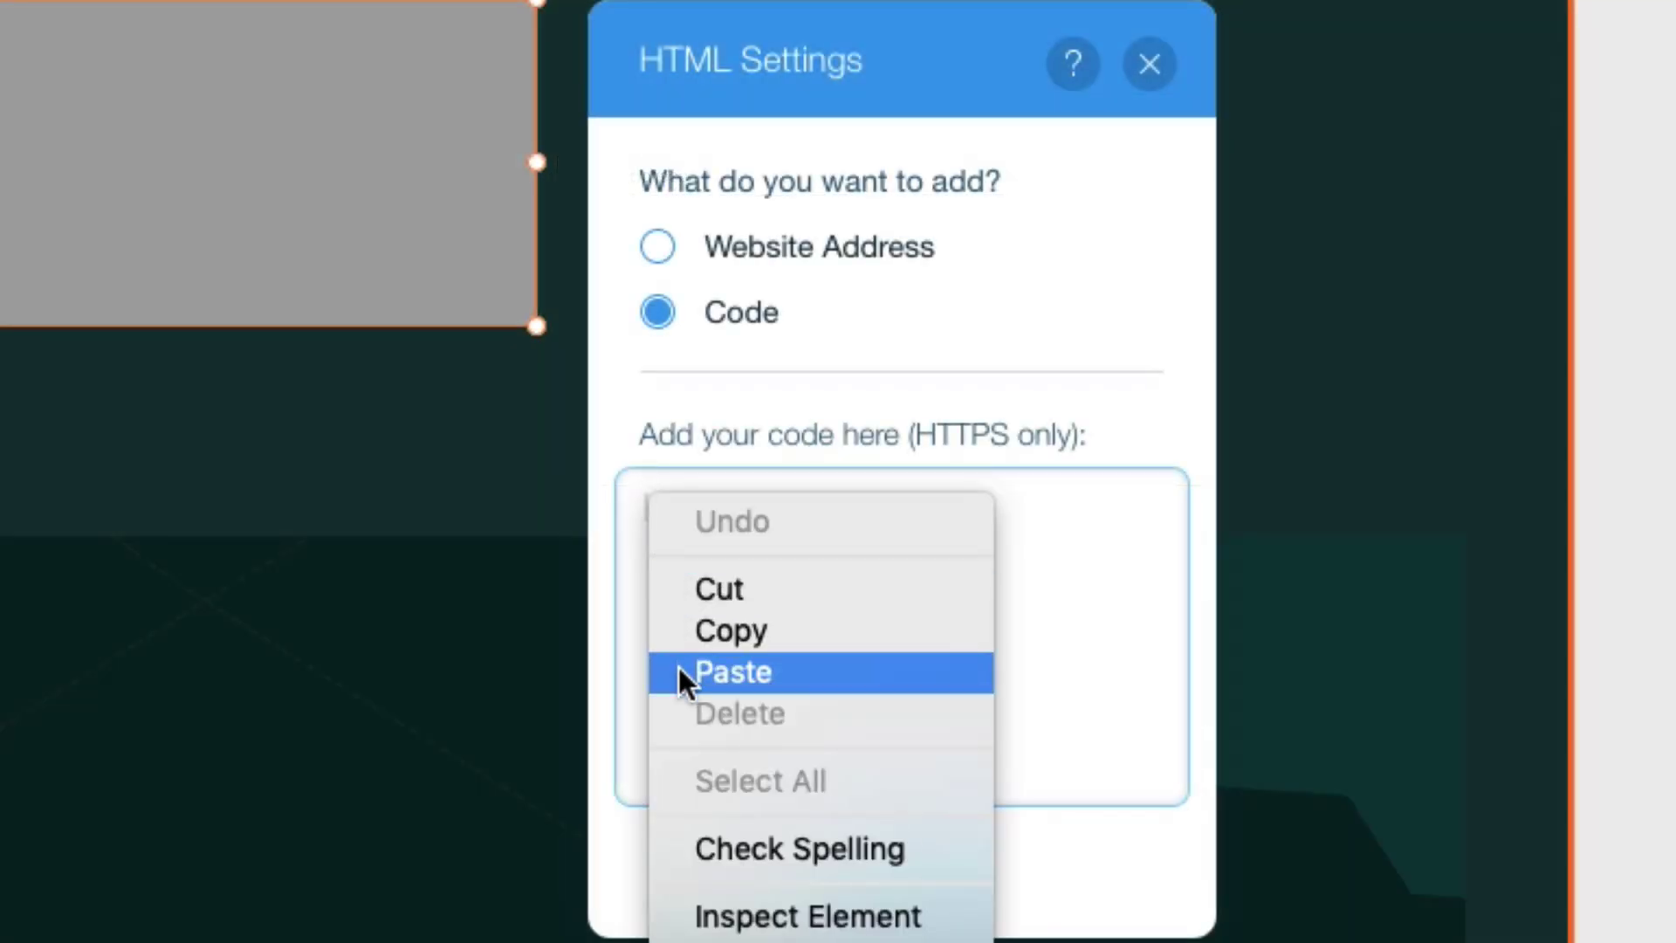
click(733, 672)
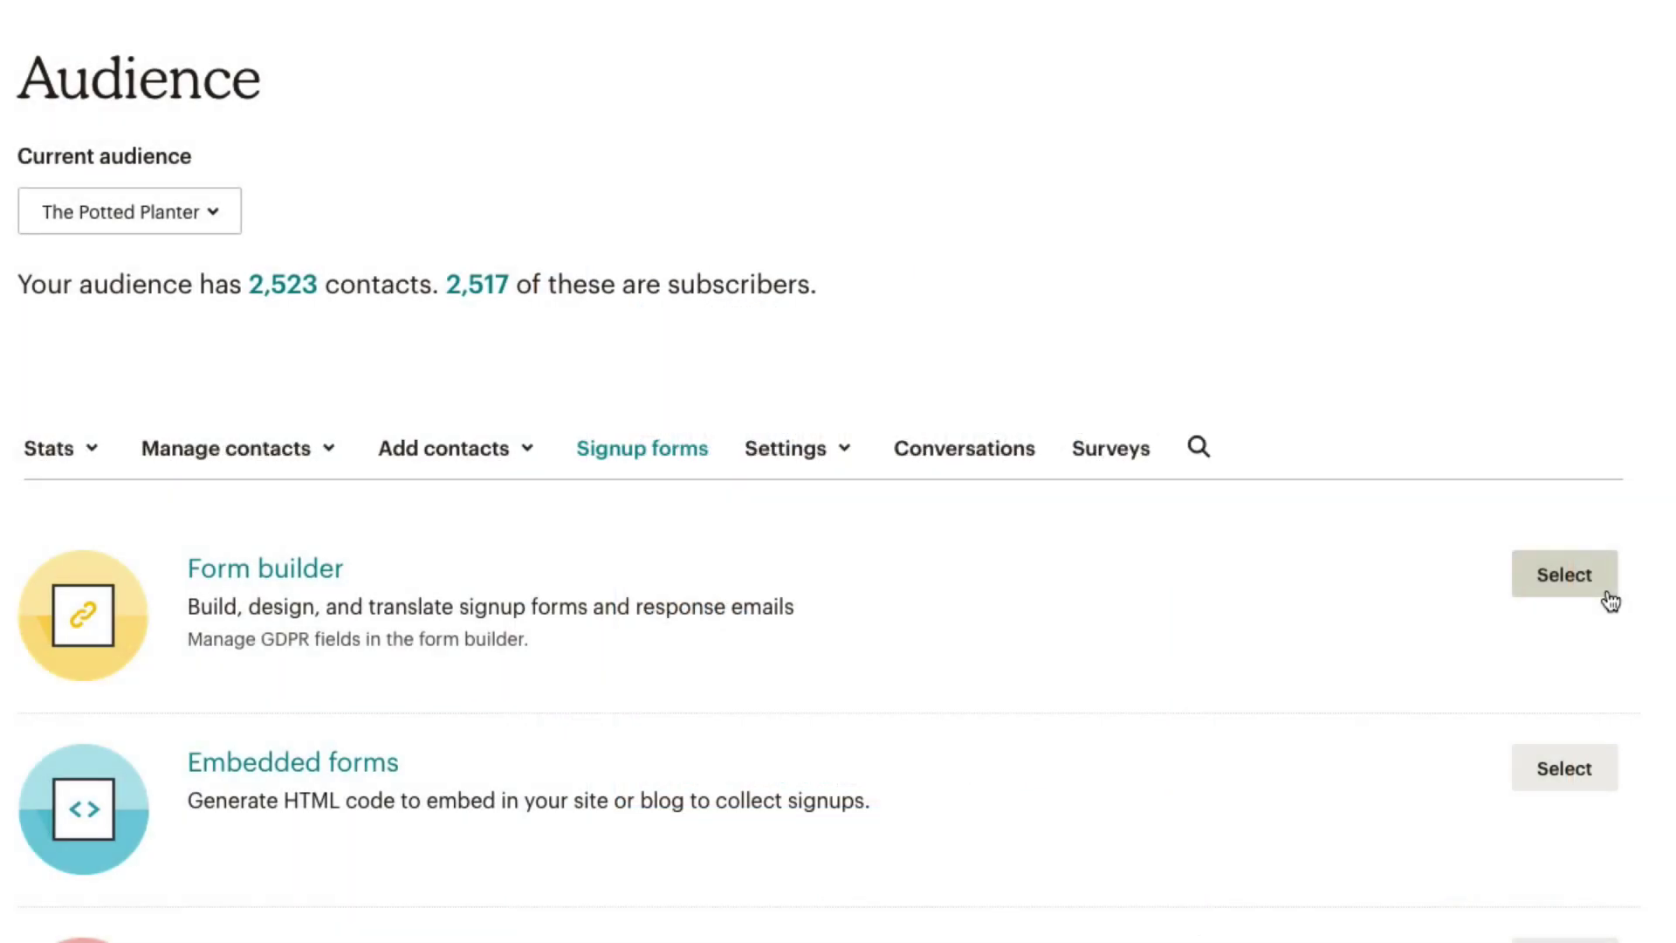
click(1603, 786)
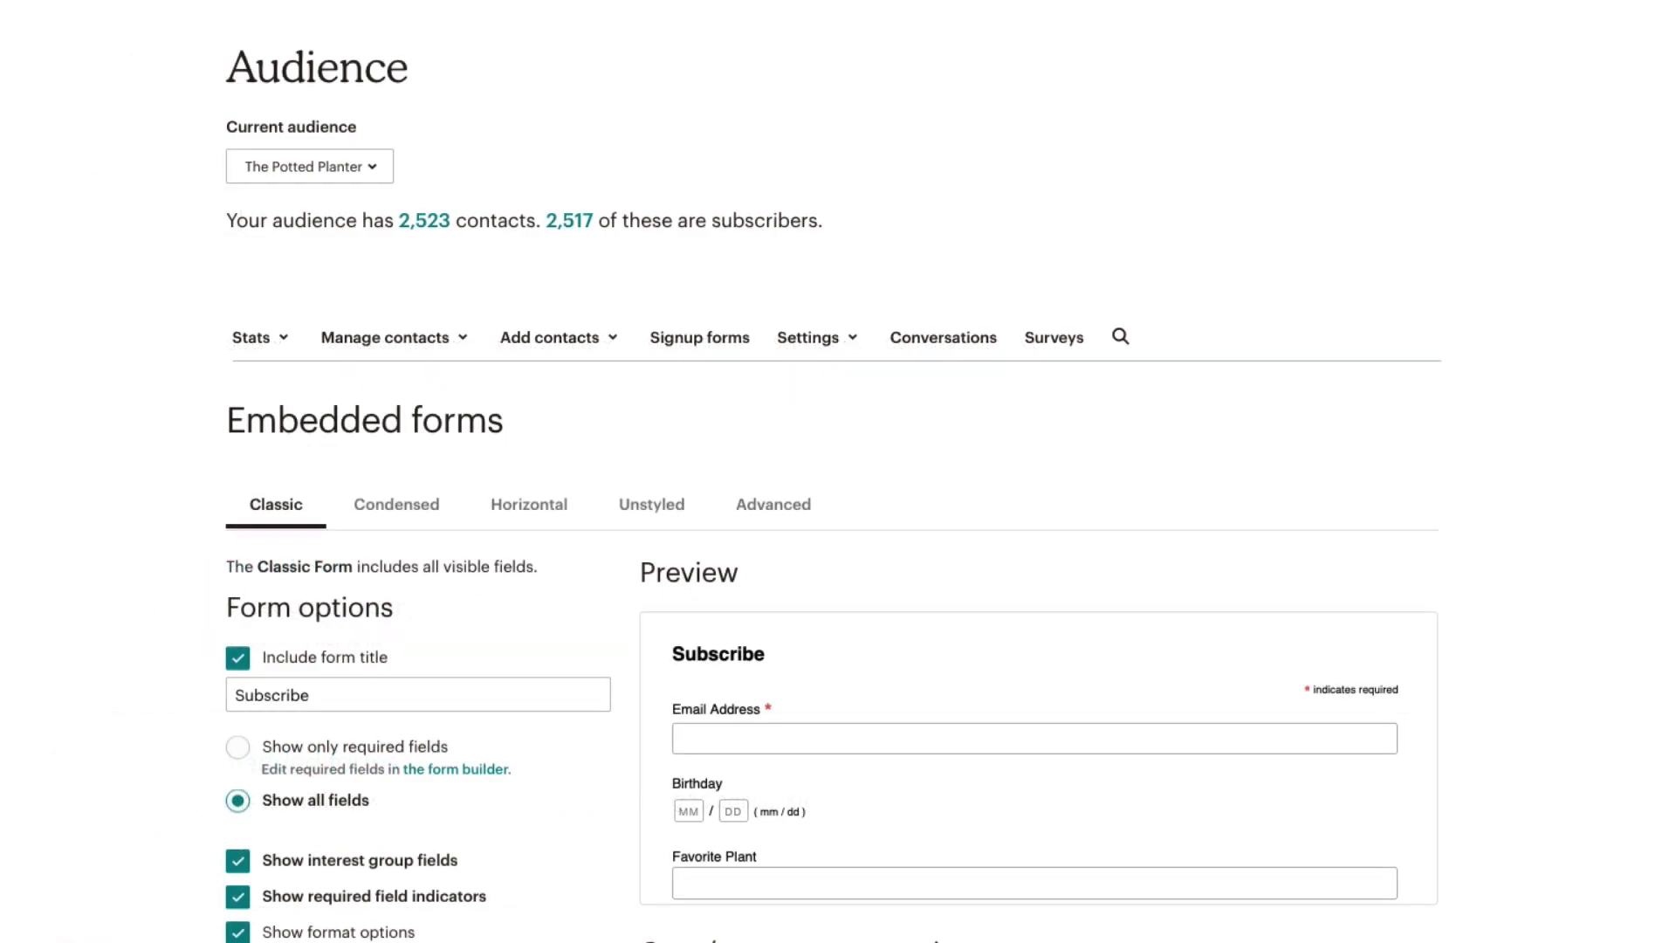
scroll(838, 524, down, 5)
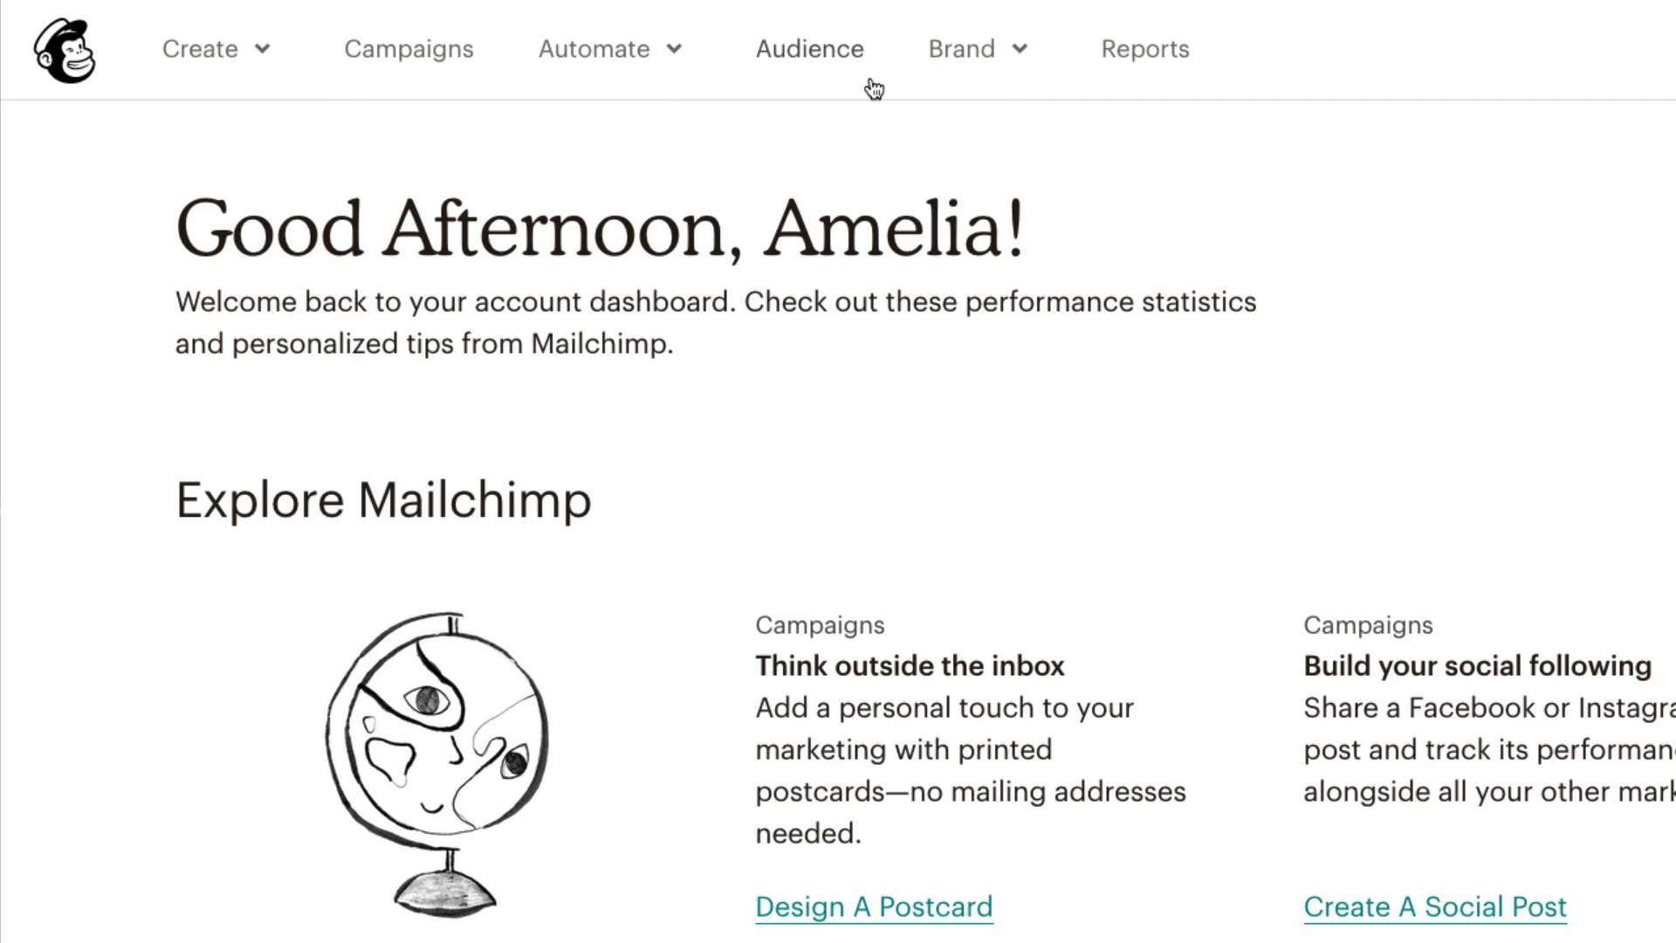
Step: Switch the current audience to The Potted Planter and go to its Manage Audience > Signup forms page
click(869, 74)
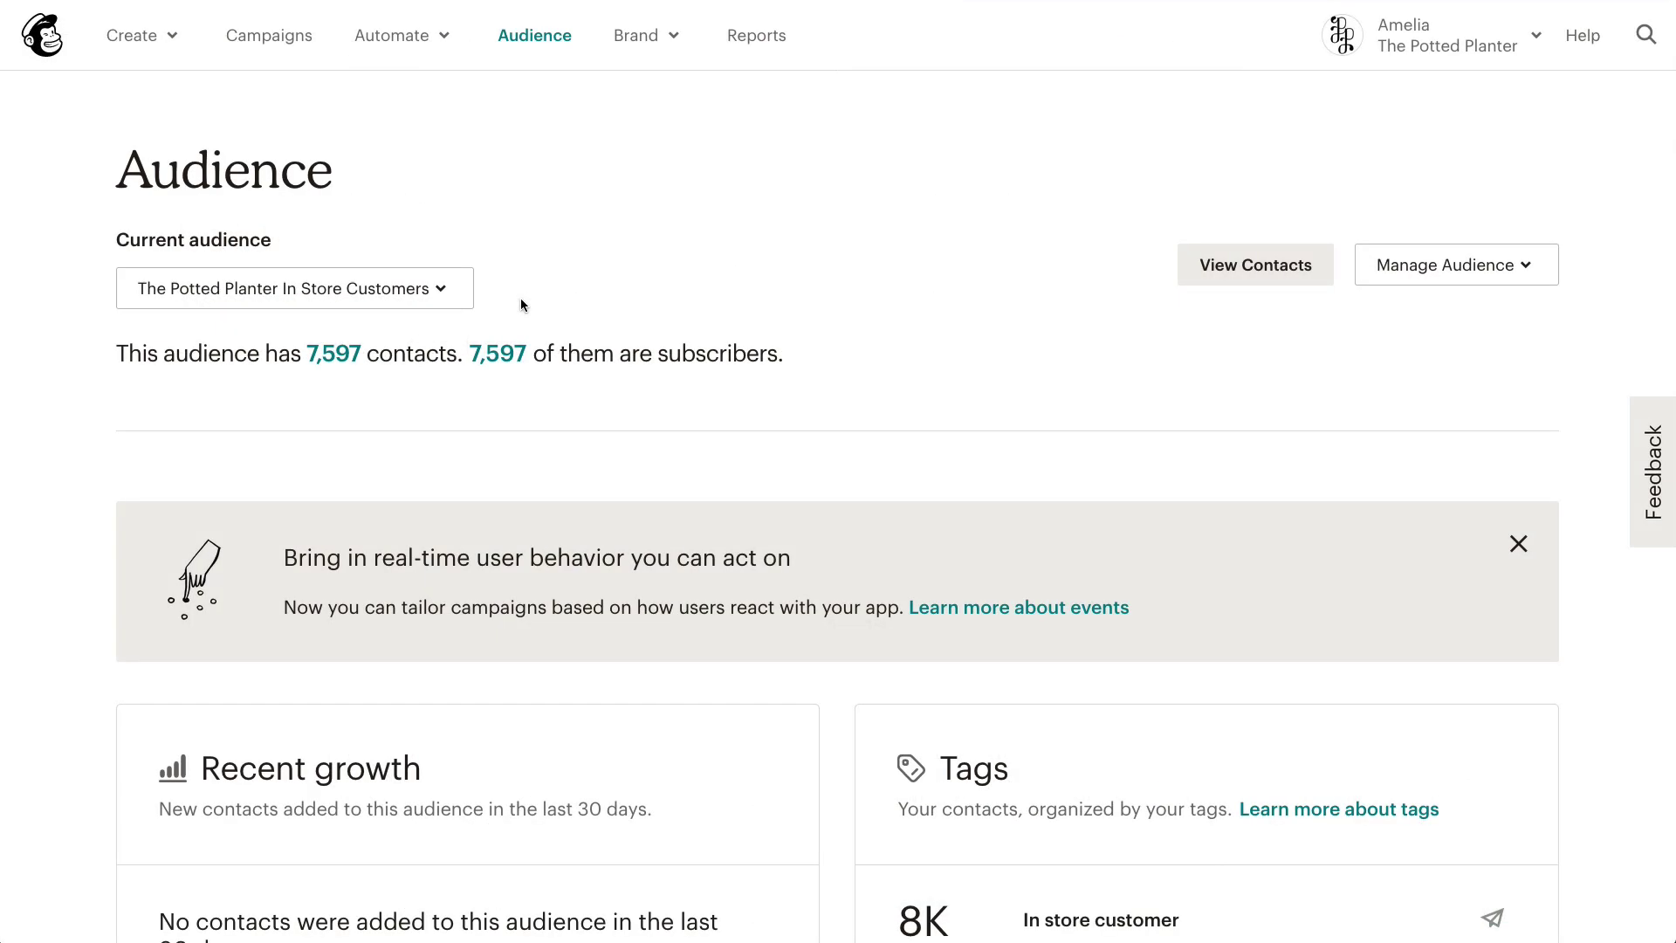
click(449, 303)
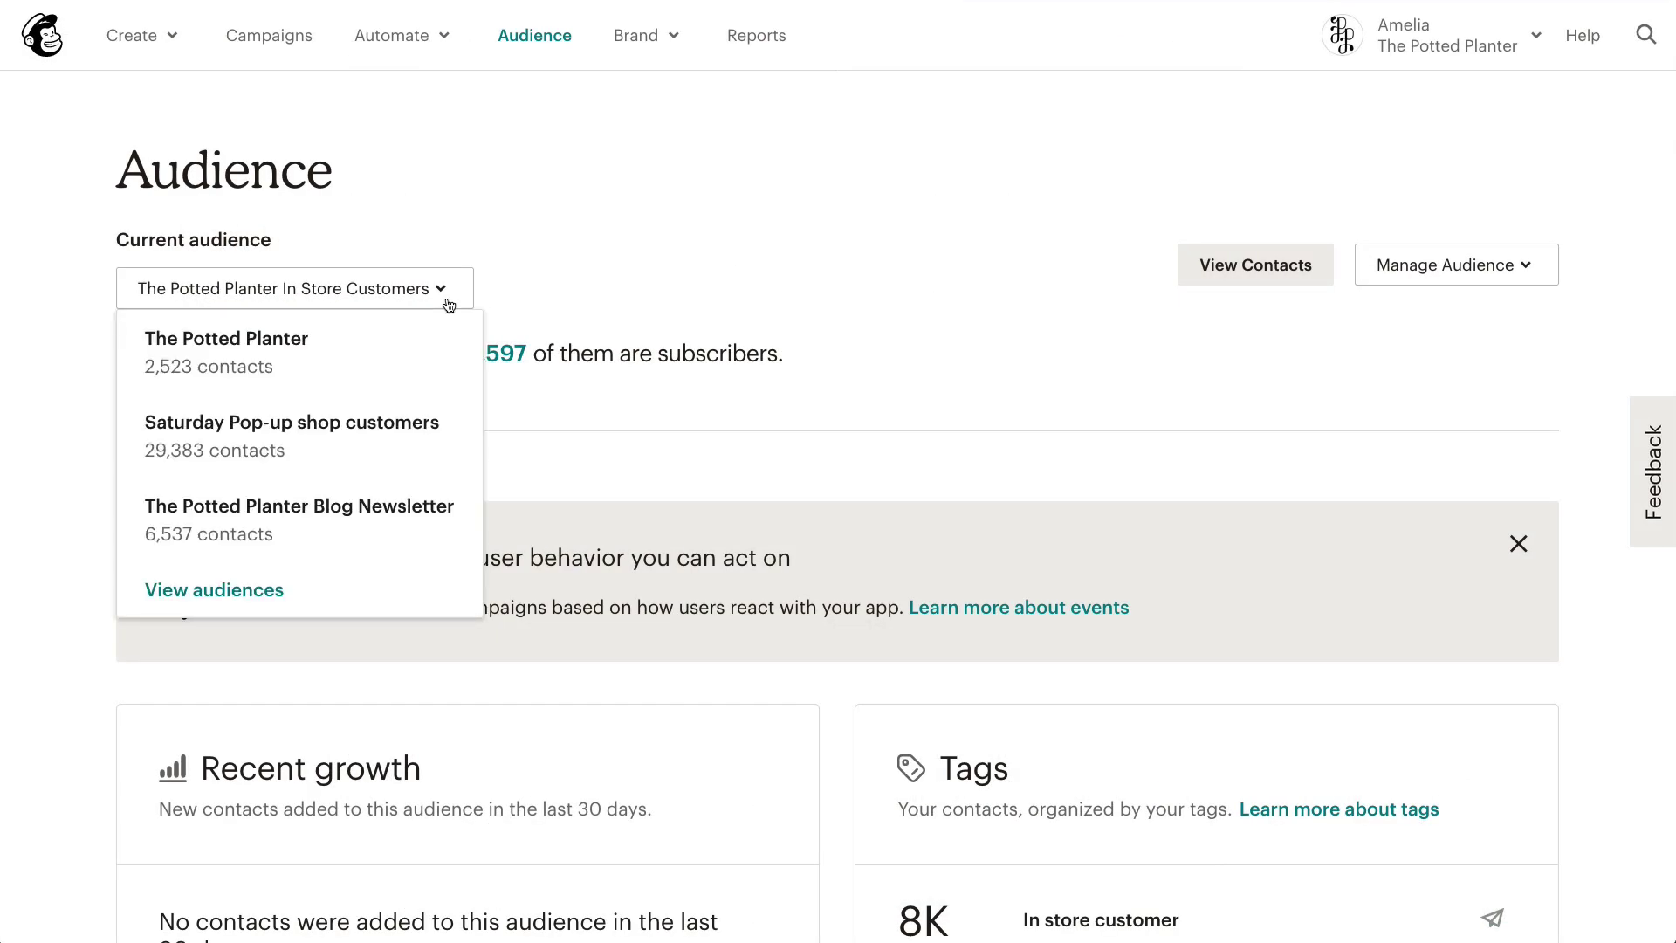
click(450, 343)
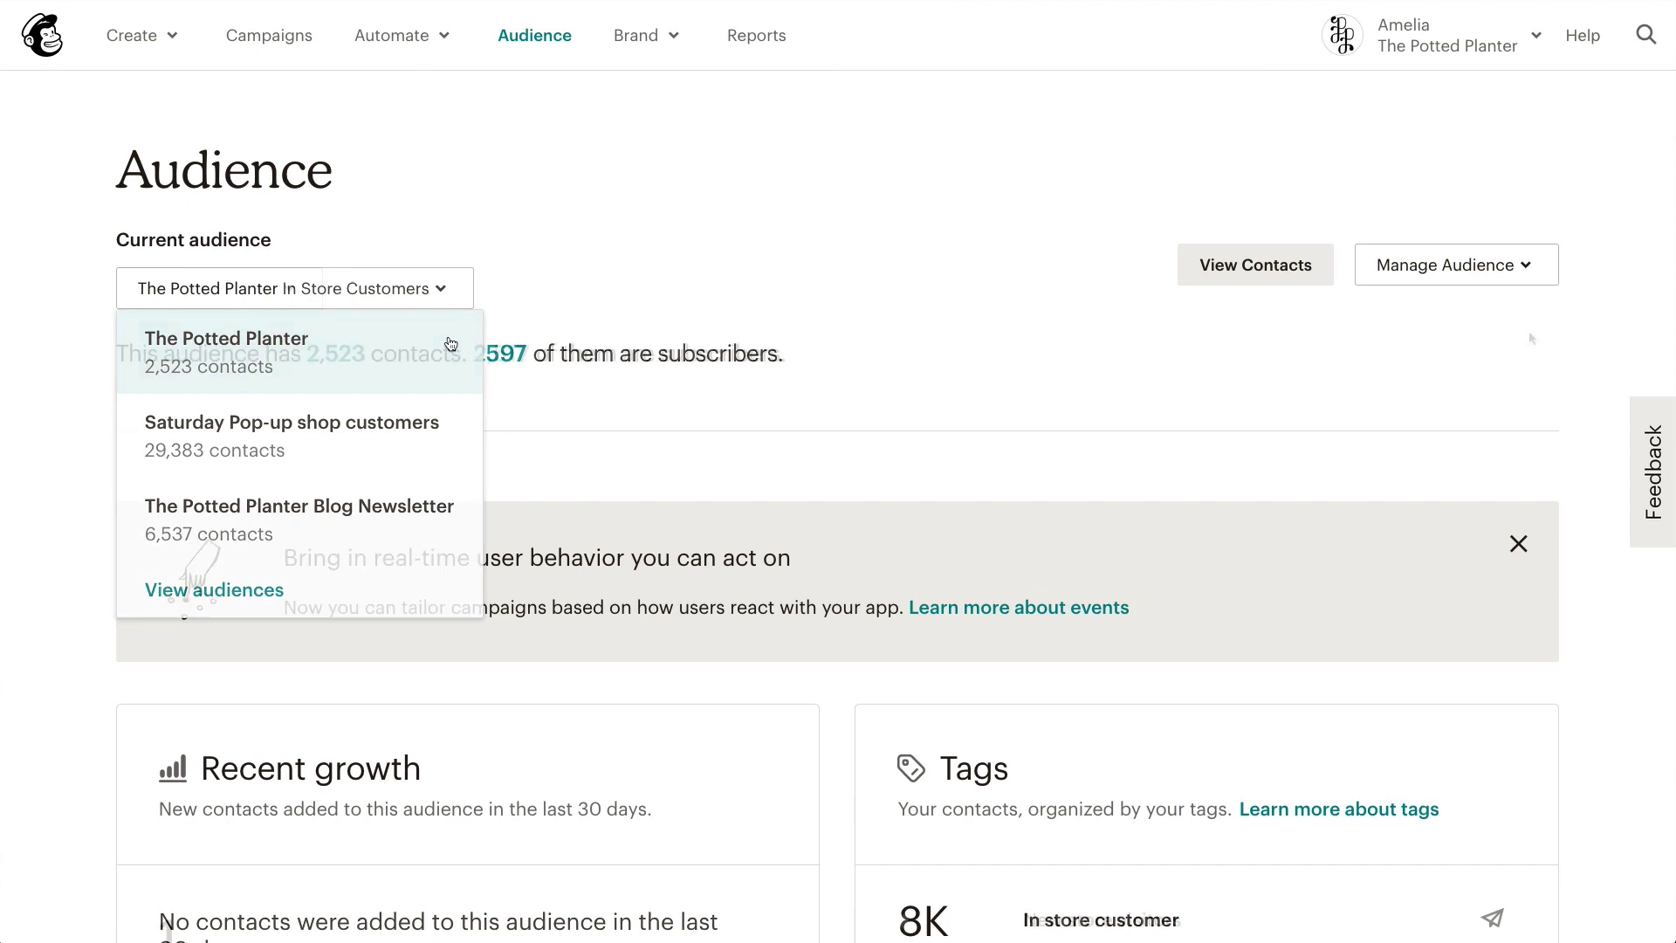
click(1526, 281)
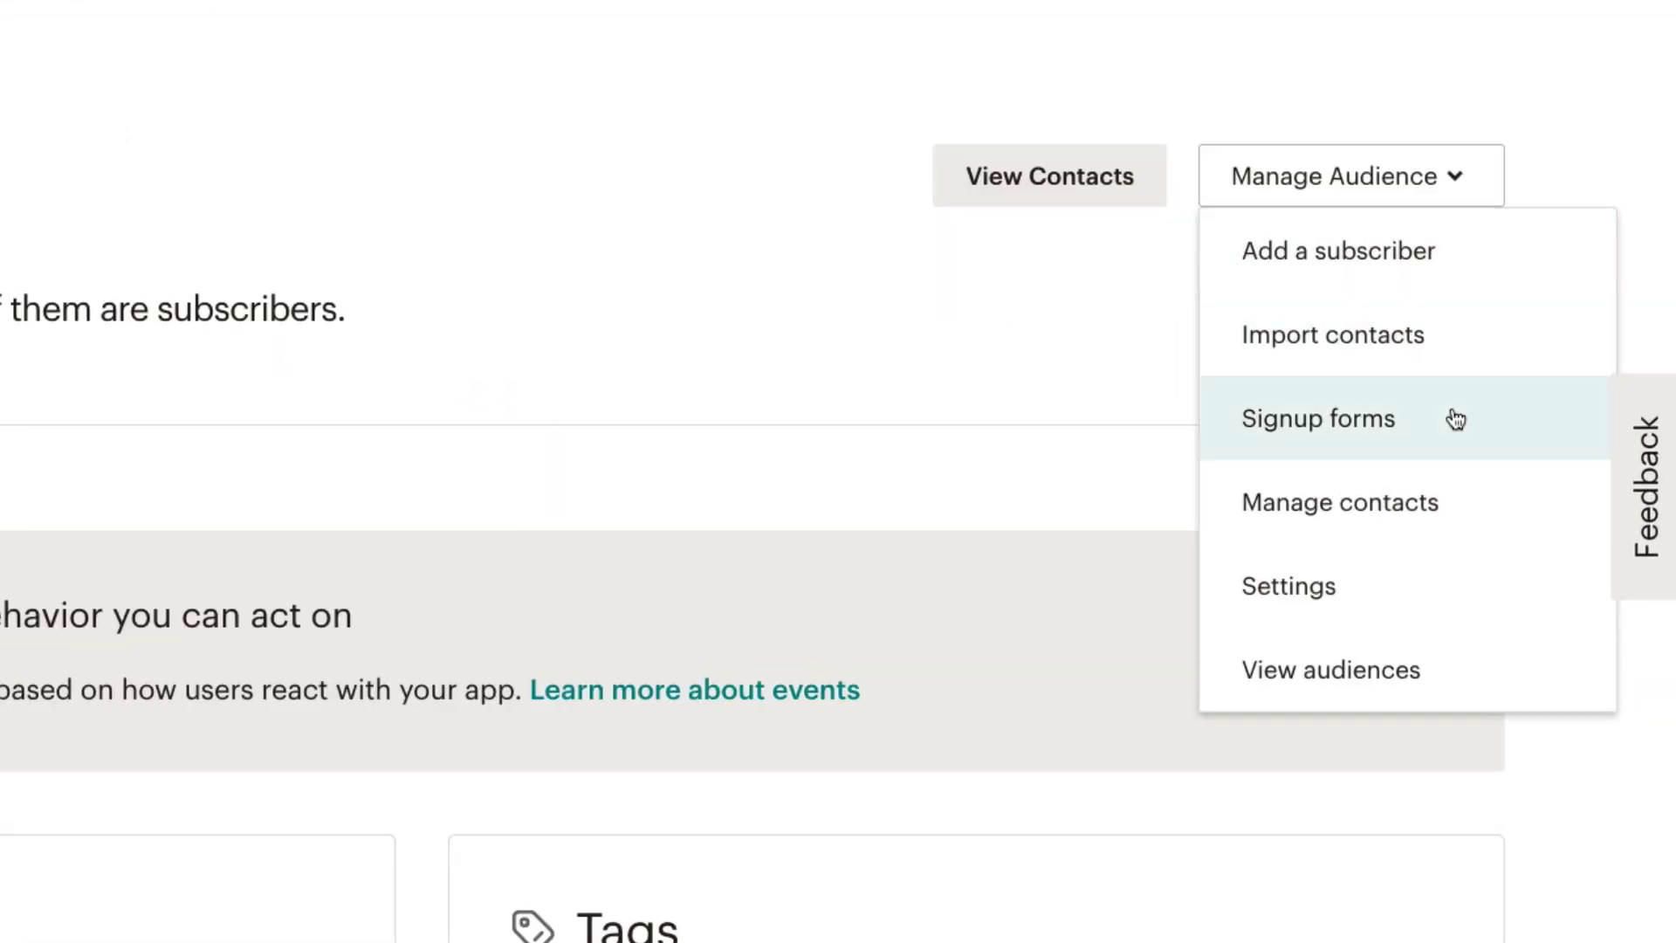
click(1456, 420)
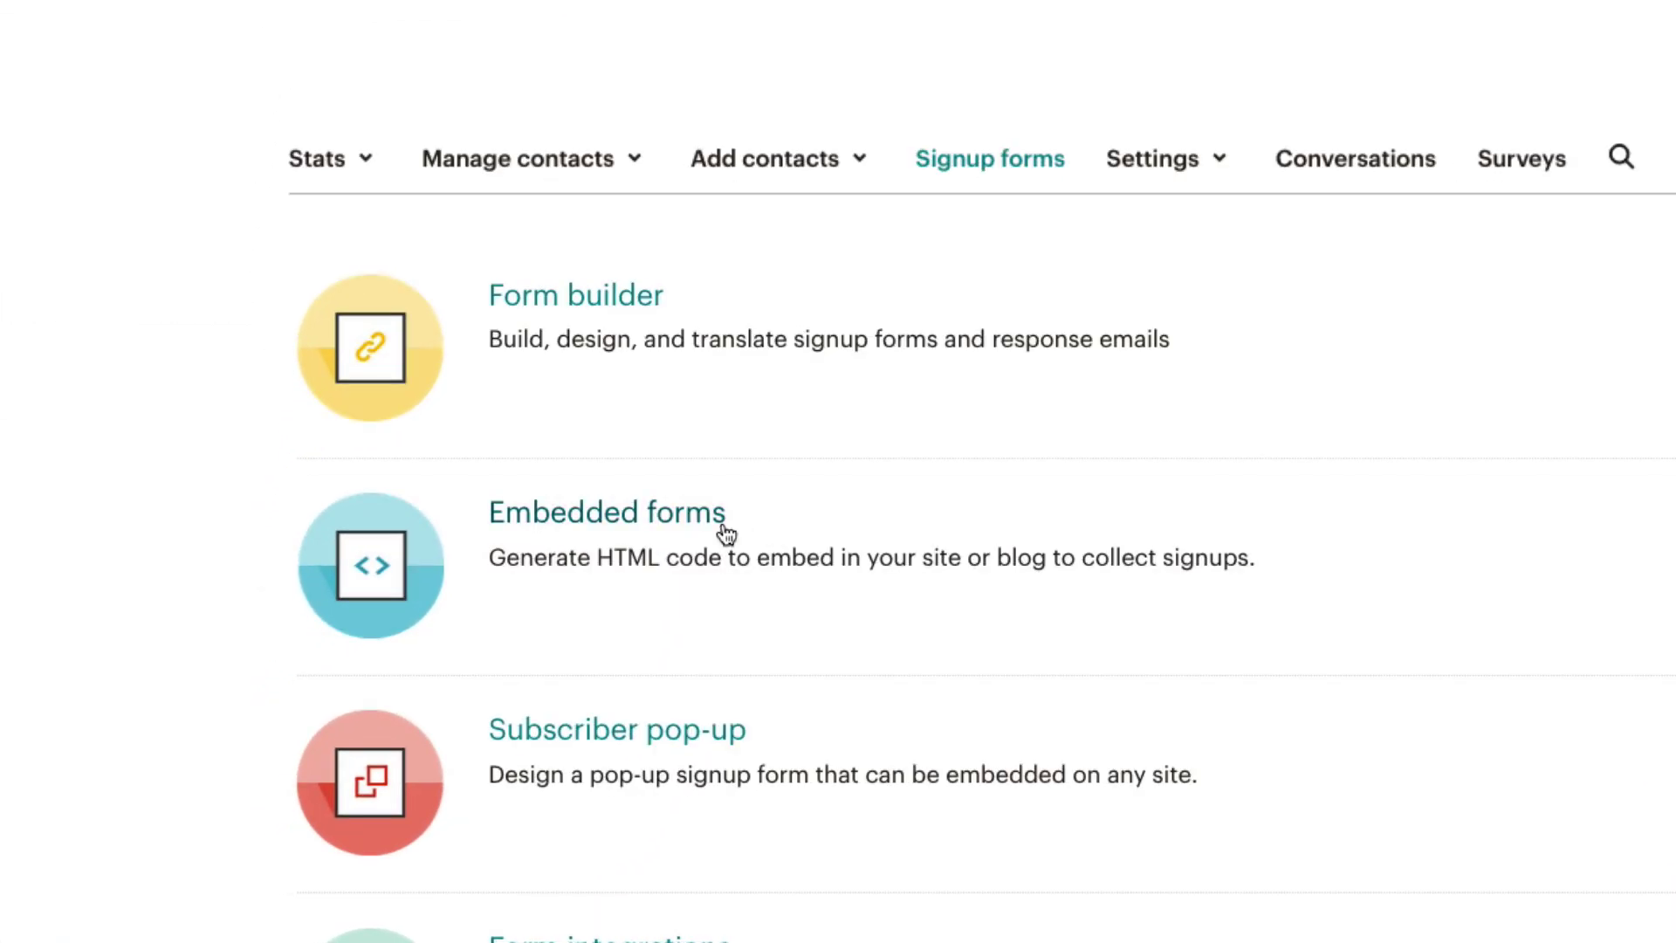
Step: Open Embedded forms from the Signup forms page to show the Classic form options and code
click(716, 515)
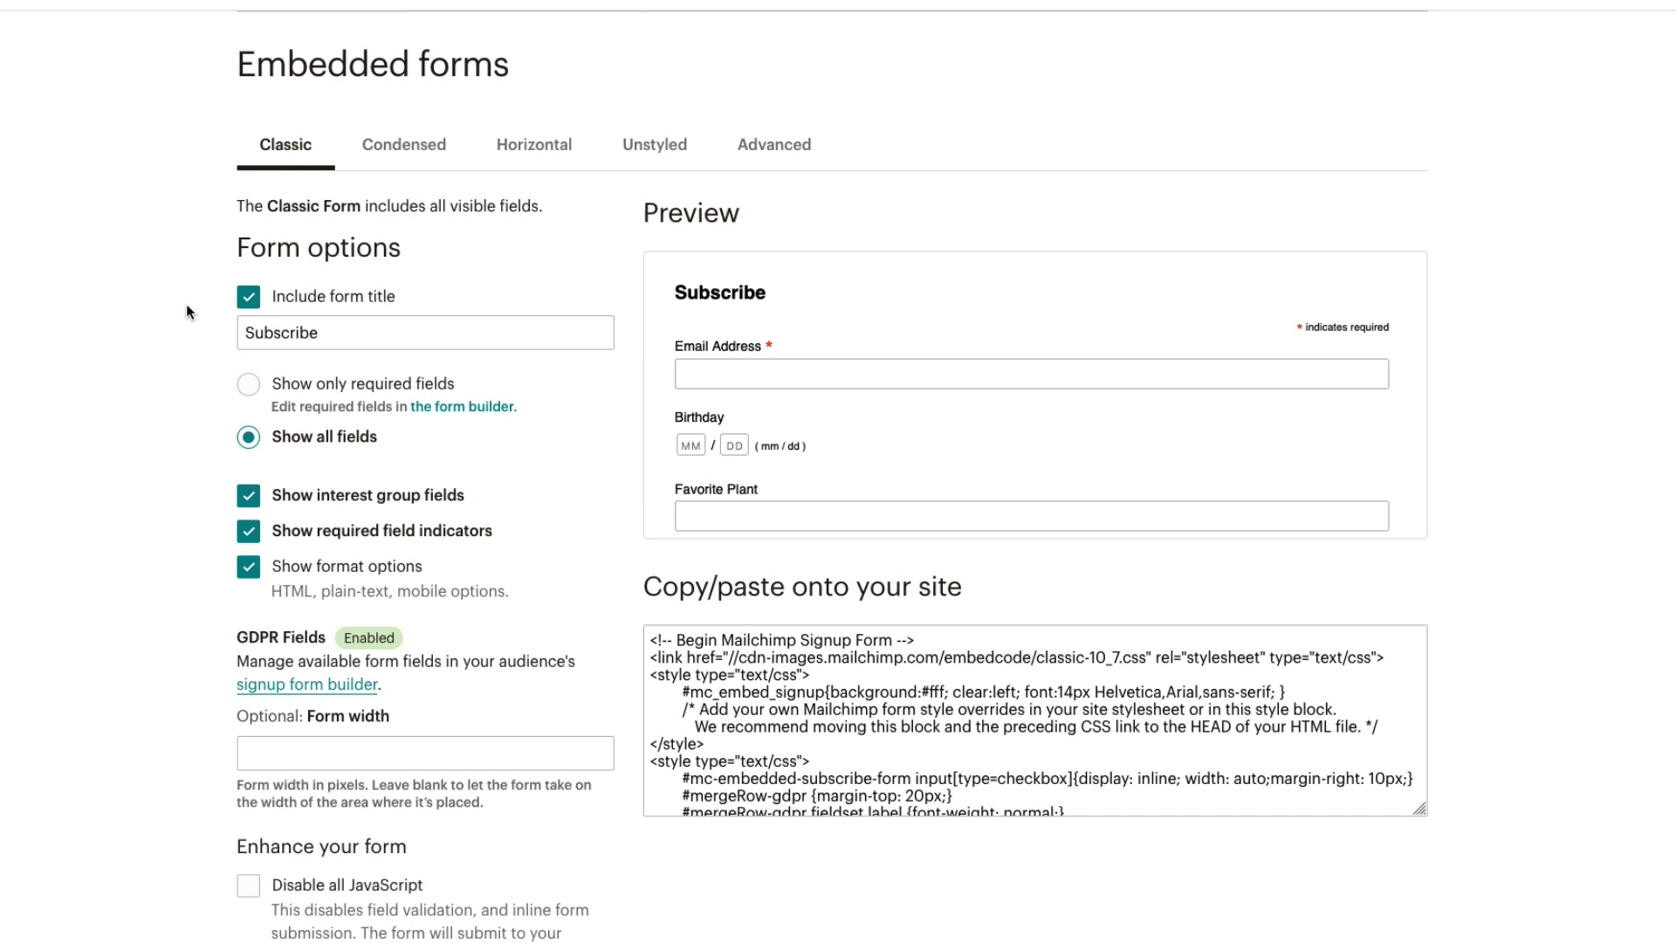
Step: Keep the form title included and retitle the Classic form 'Subscribe to our mailing list.'
click(250, 306)
click(250, 305)
click(337, 332)
text(to our mailing list)
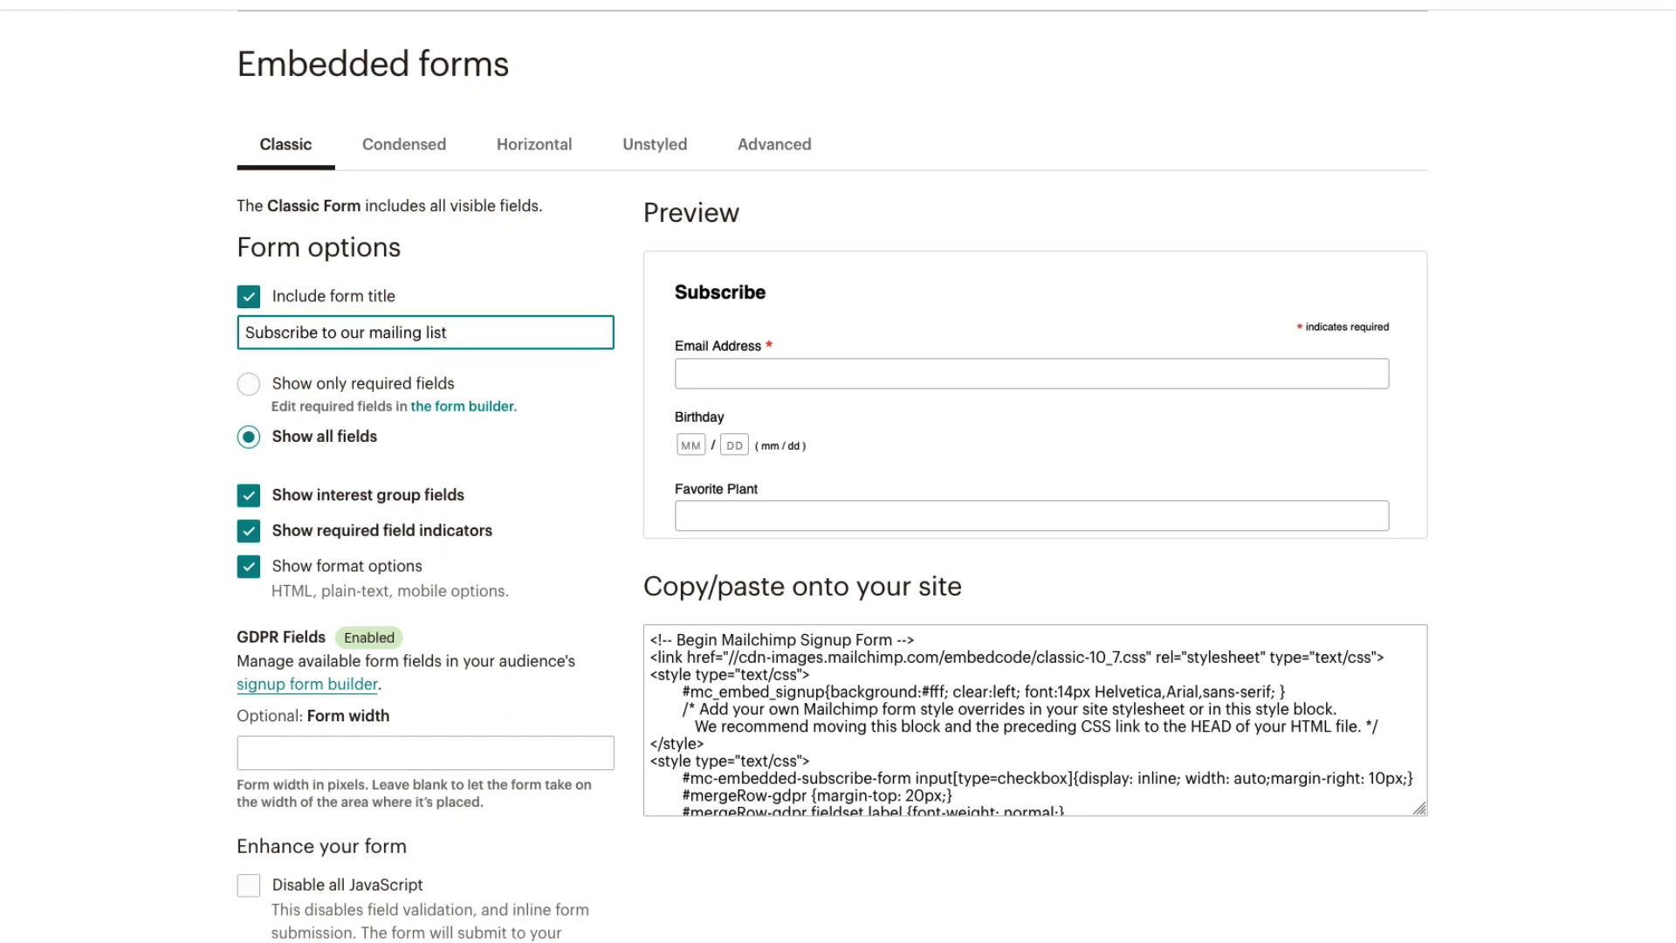
Step: Try the required-fields-only and hide-interest-groups options, leaving all fields and groups shown
click(249, 384)
click(251, 447)
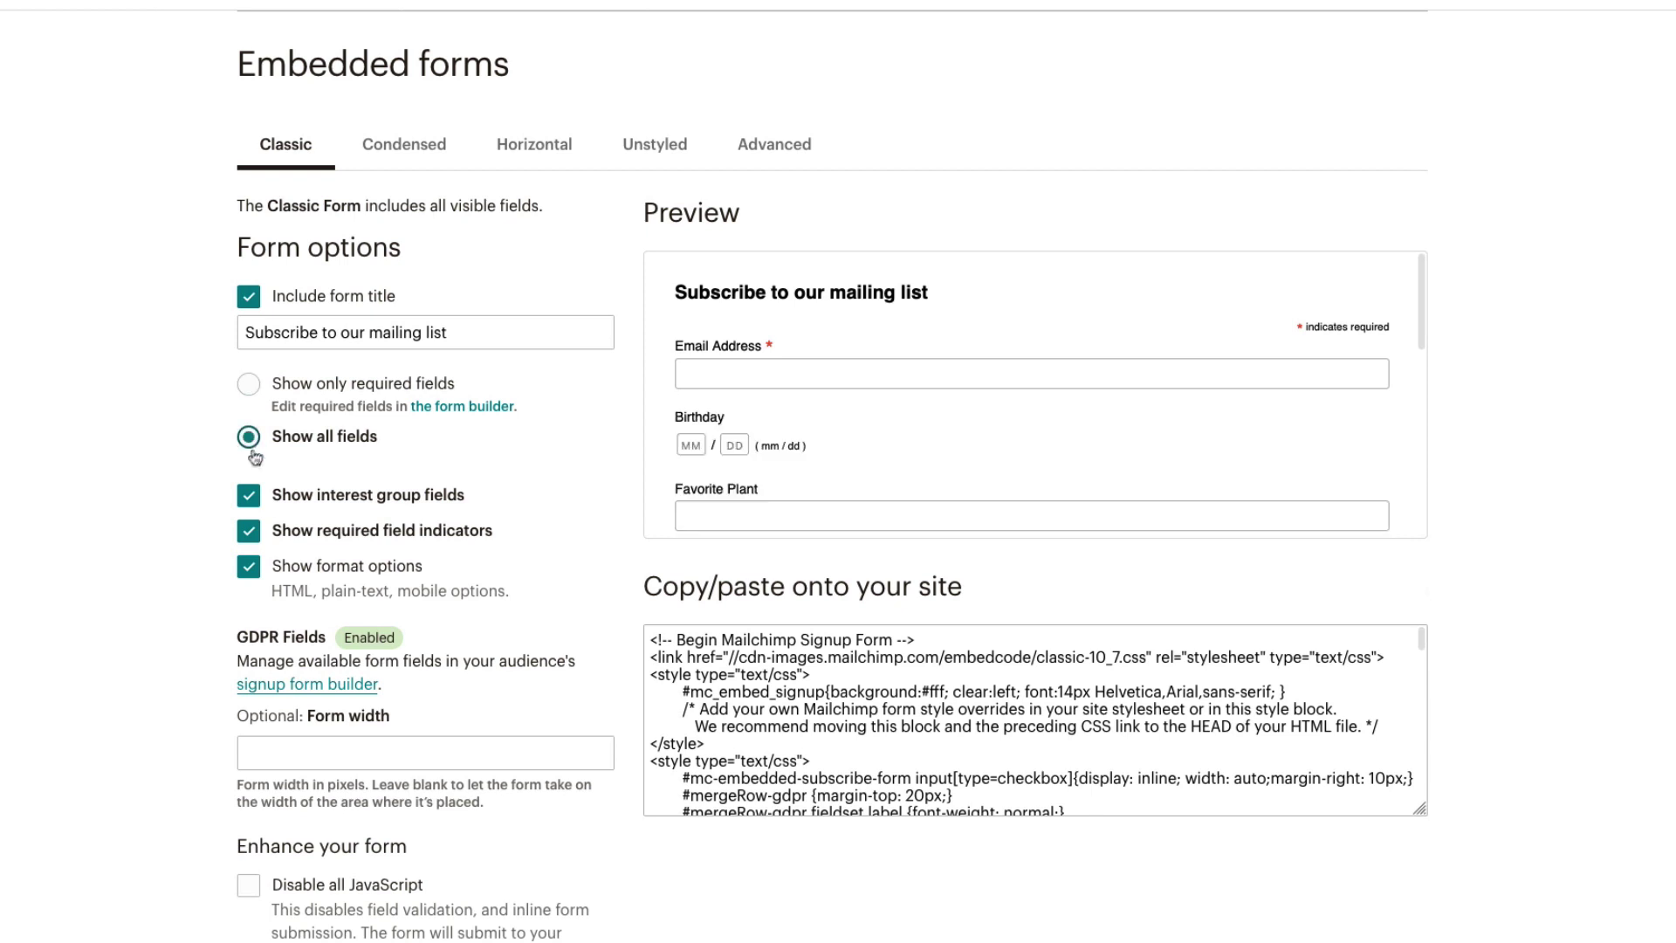
click(252, 507)
click(250, 503)
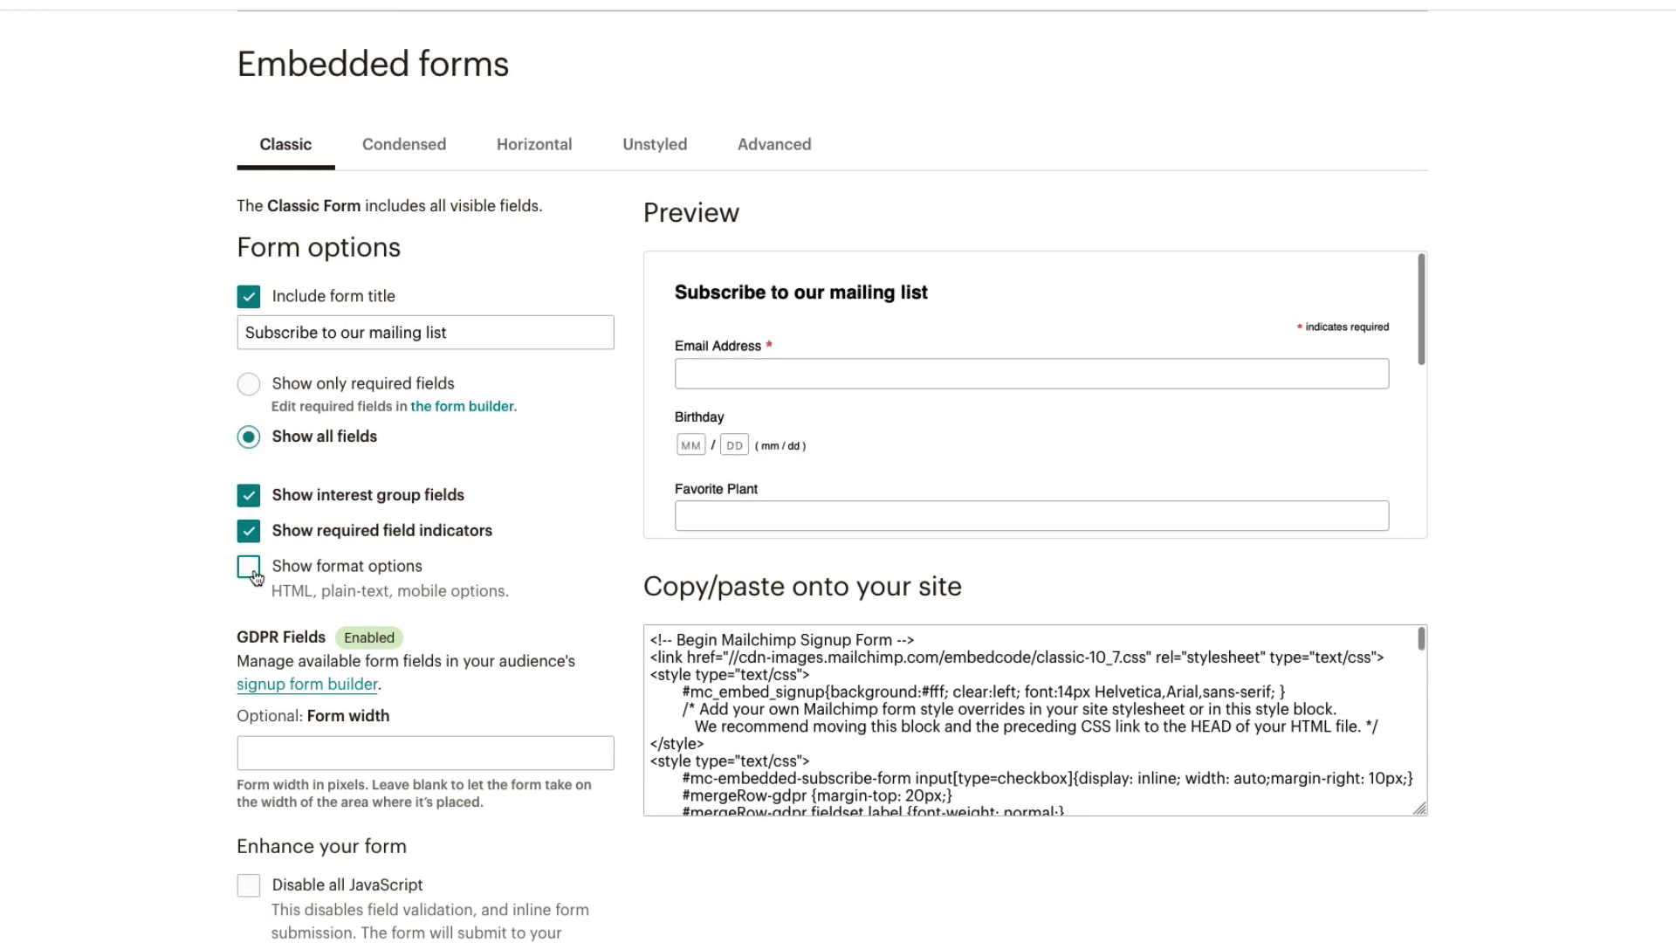
Step: Set the Classic form's optional width to 600 pixels
click(255, 752)
text(600)
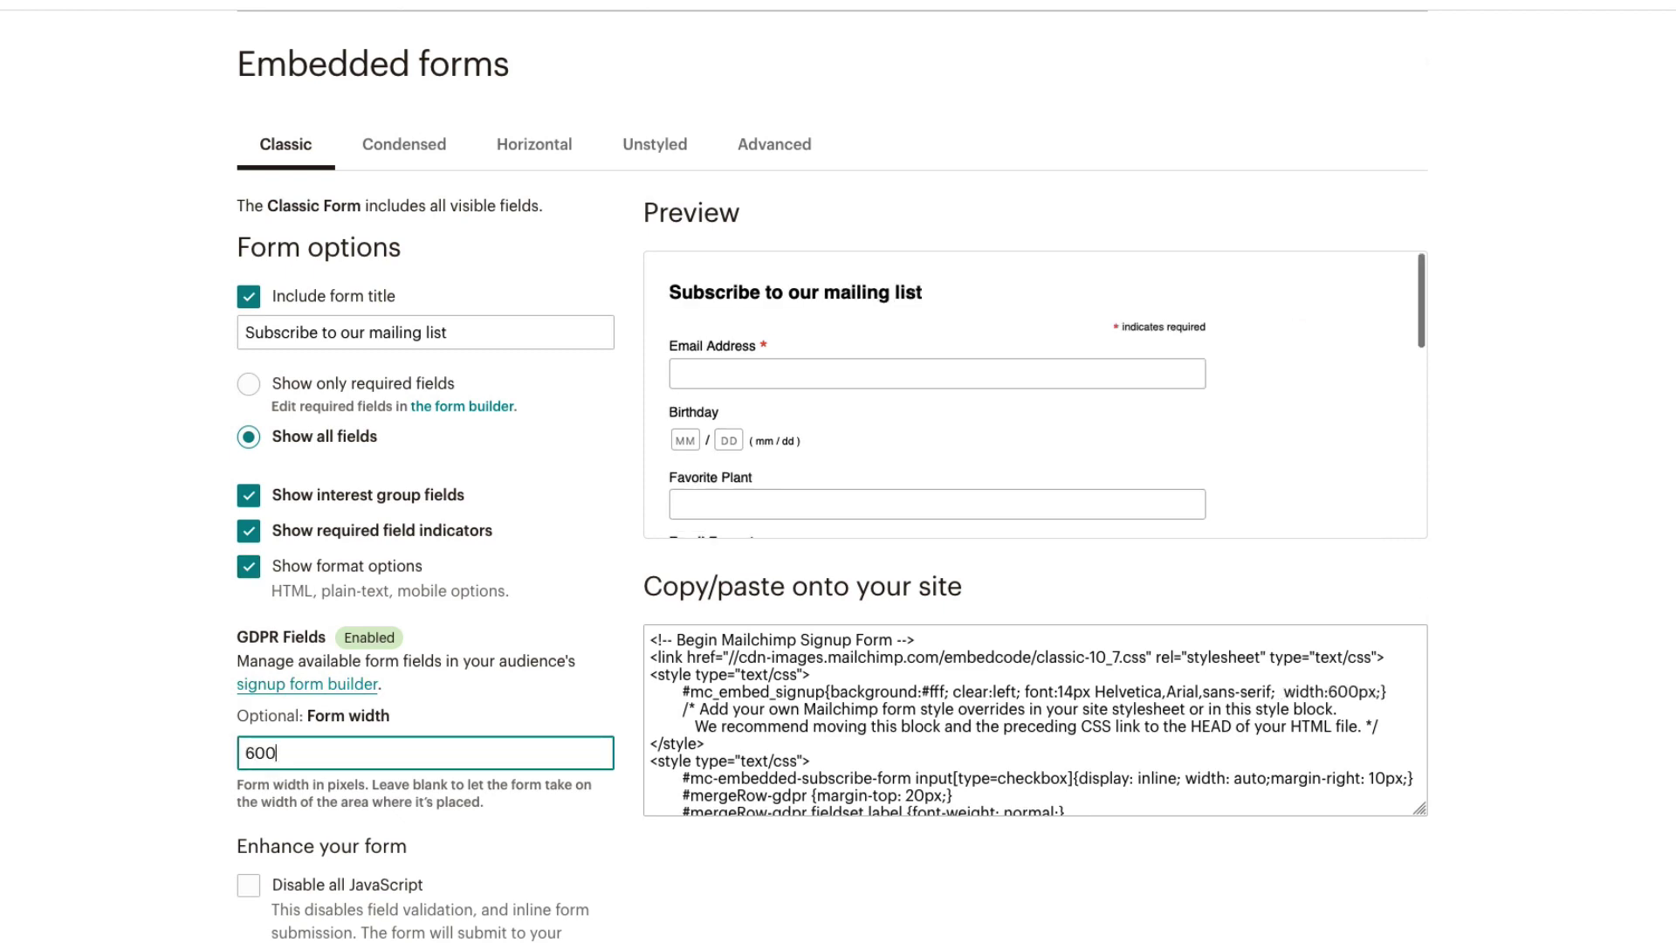
click(482, 176)
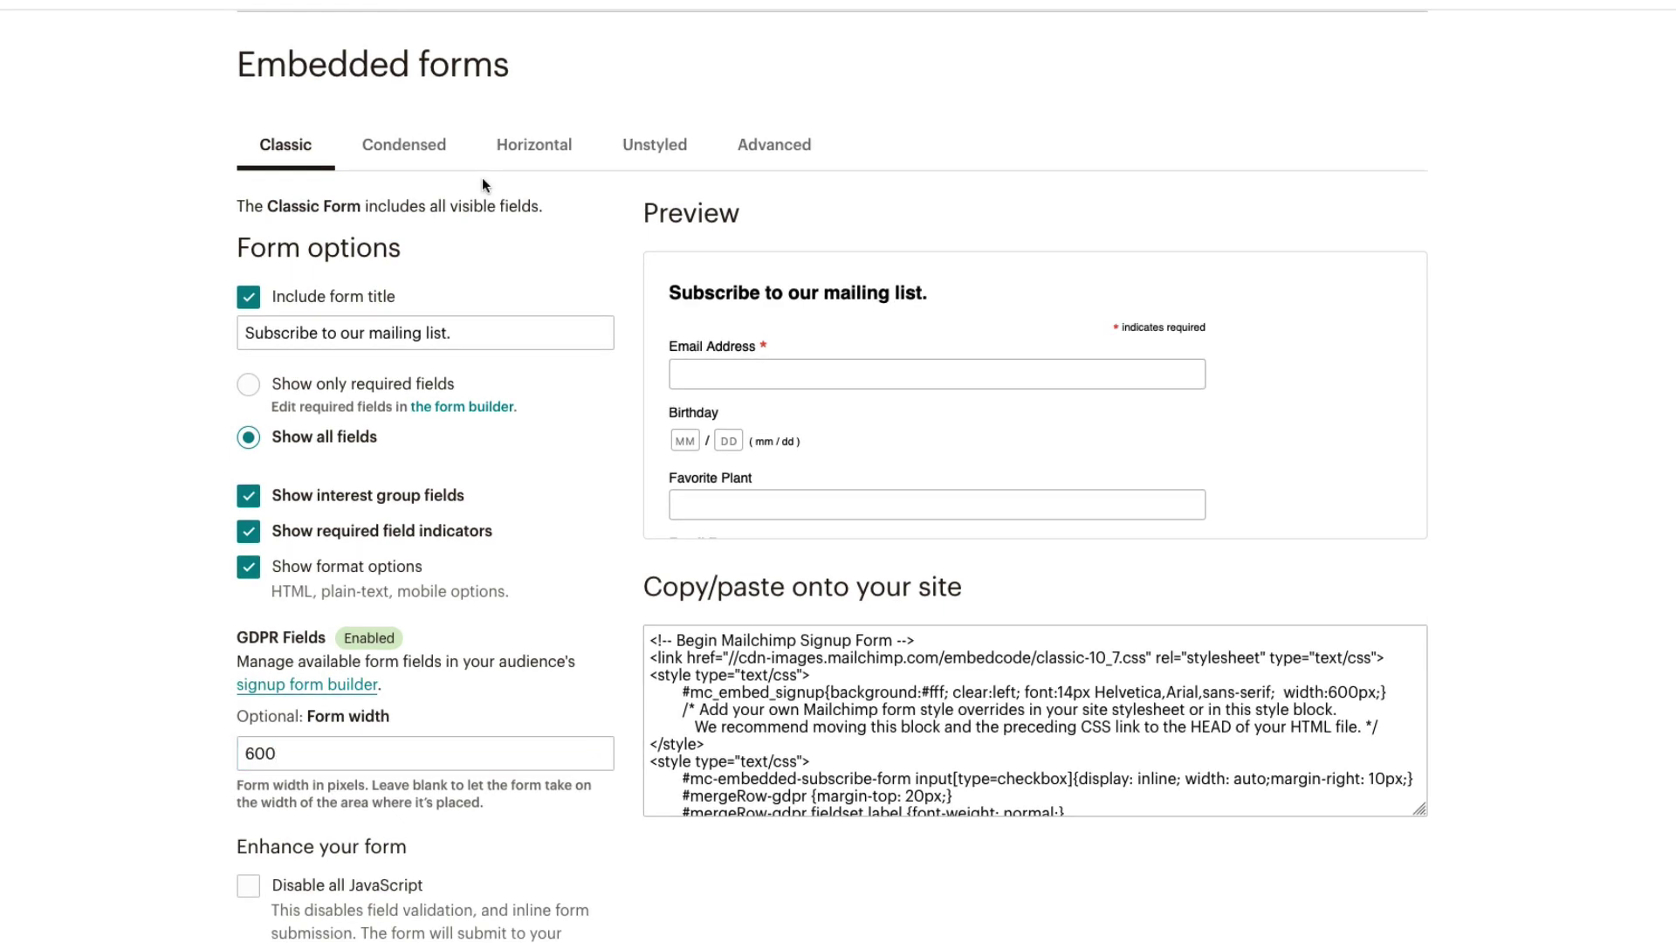
Step: Switch to the Condensed form and title it 'Subscribe to our mailing list.'
click(462, 171)
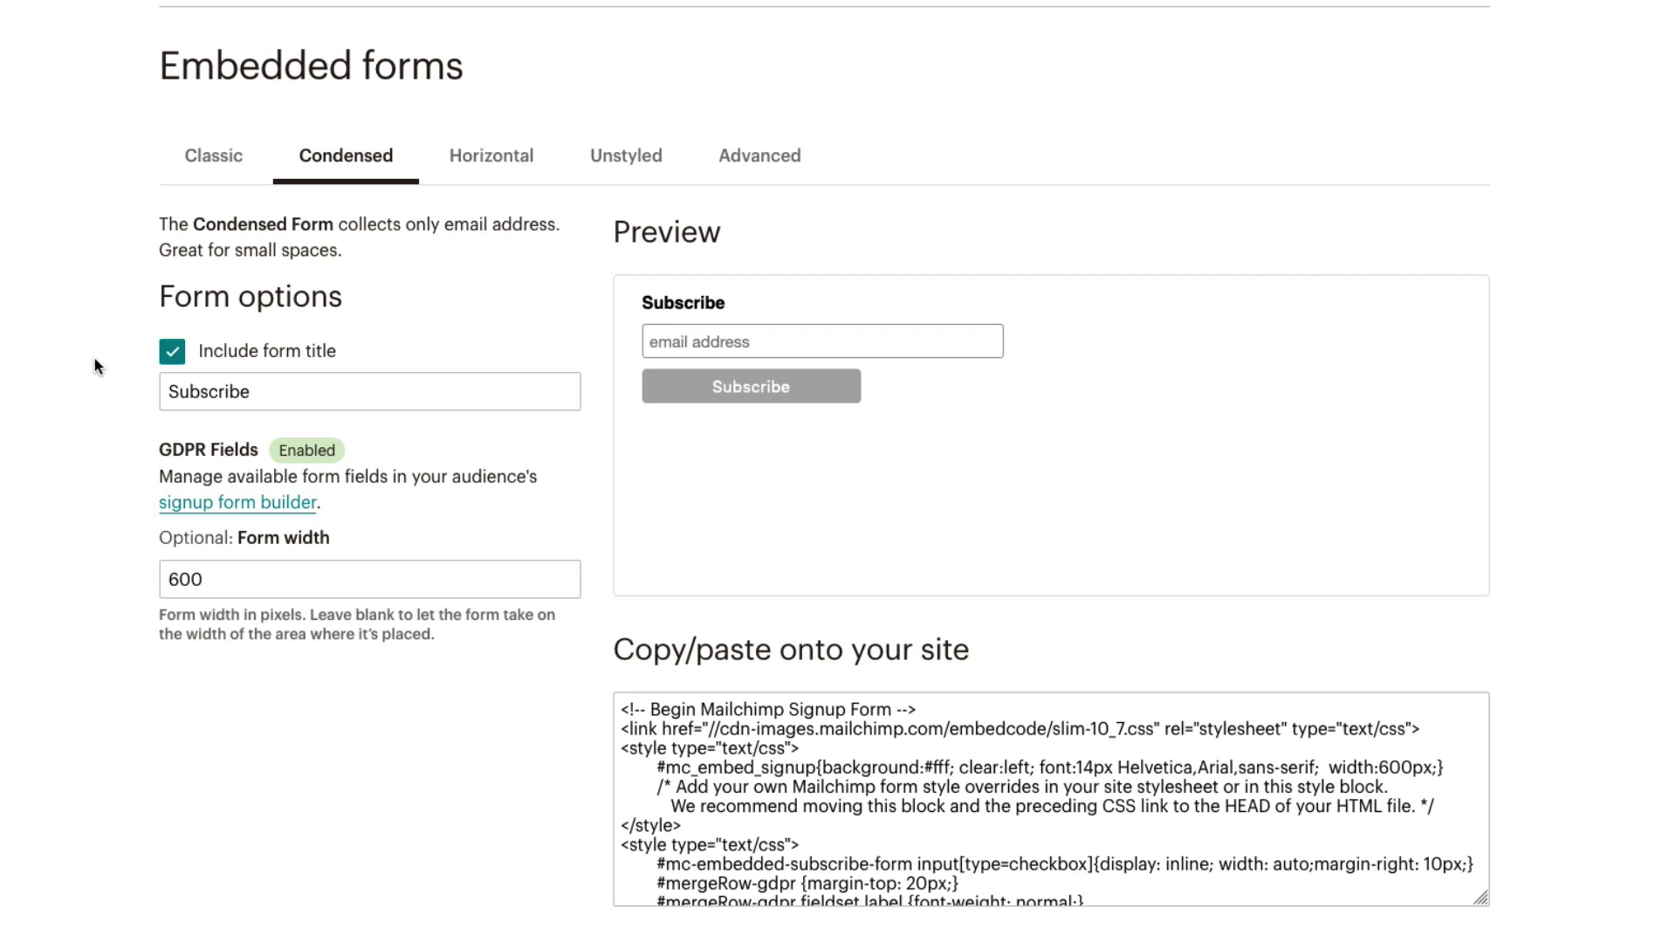
click(248, 320)
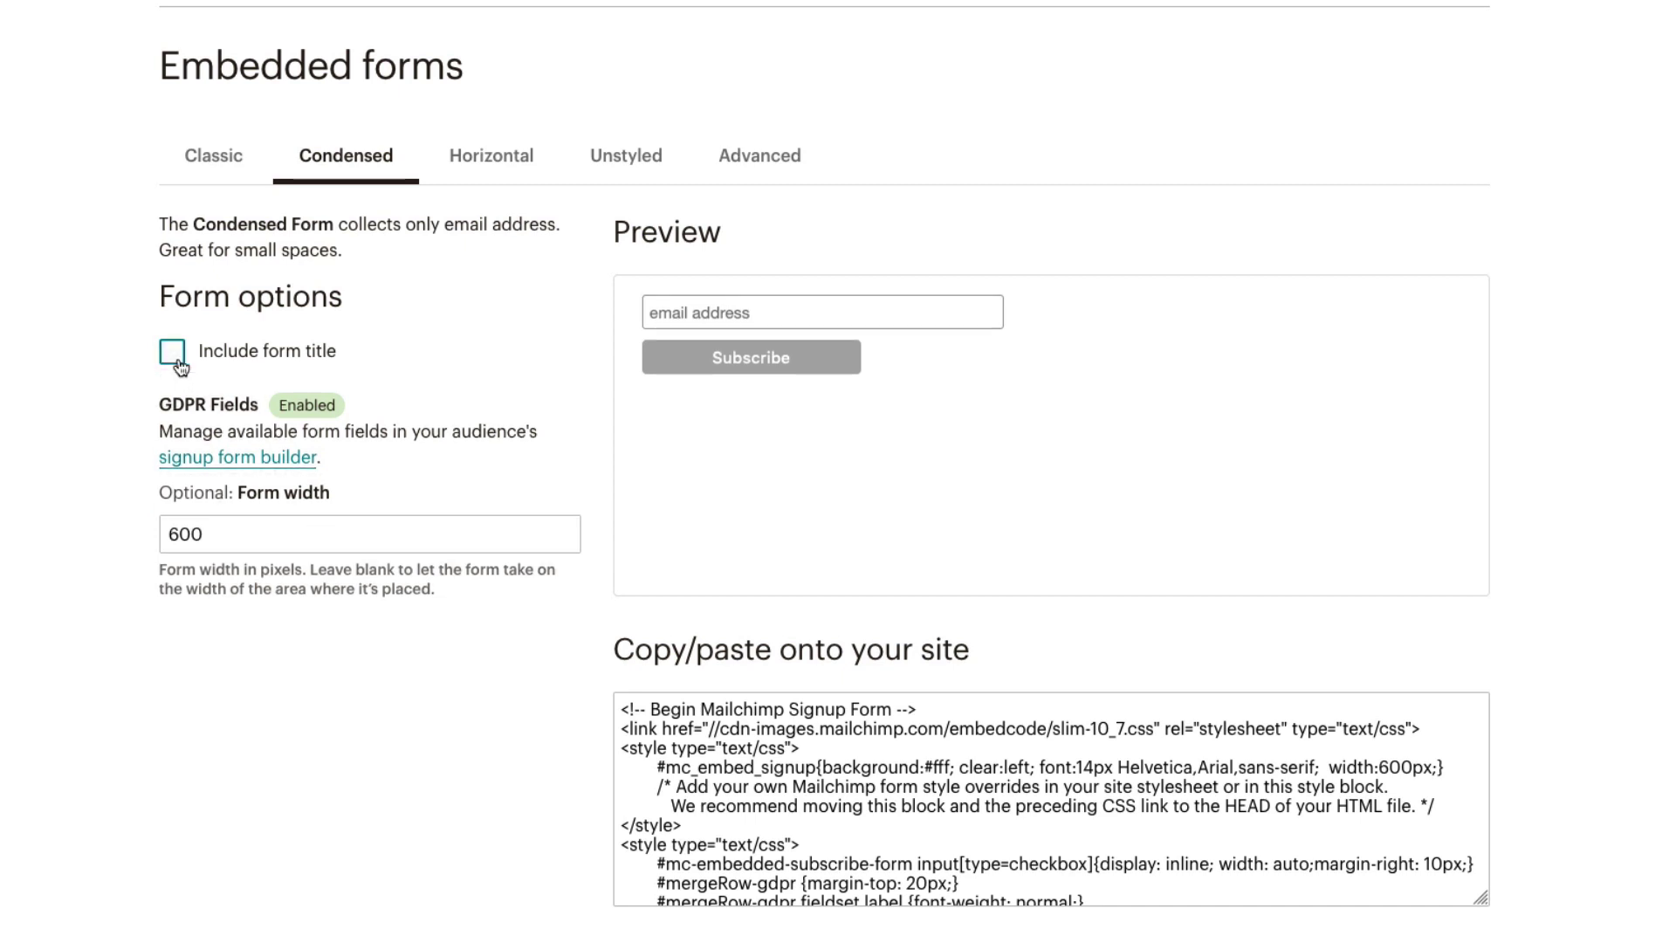
click(179, 367)
click(262, 390)
text(to)
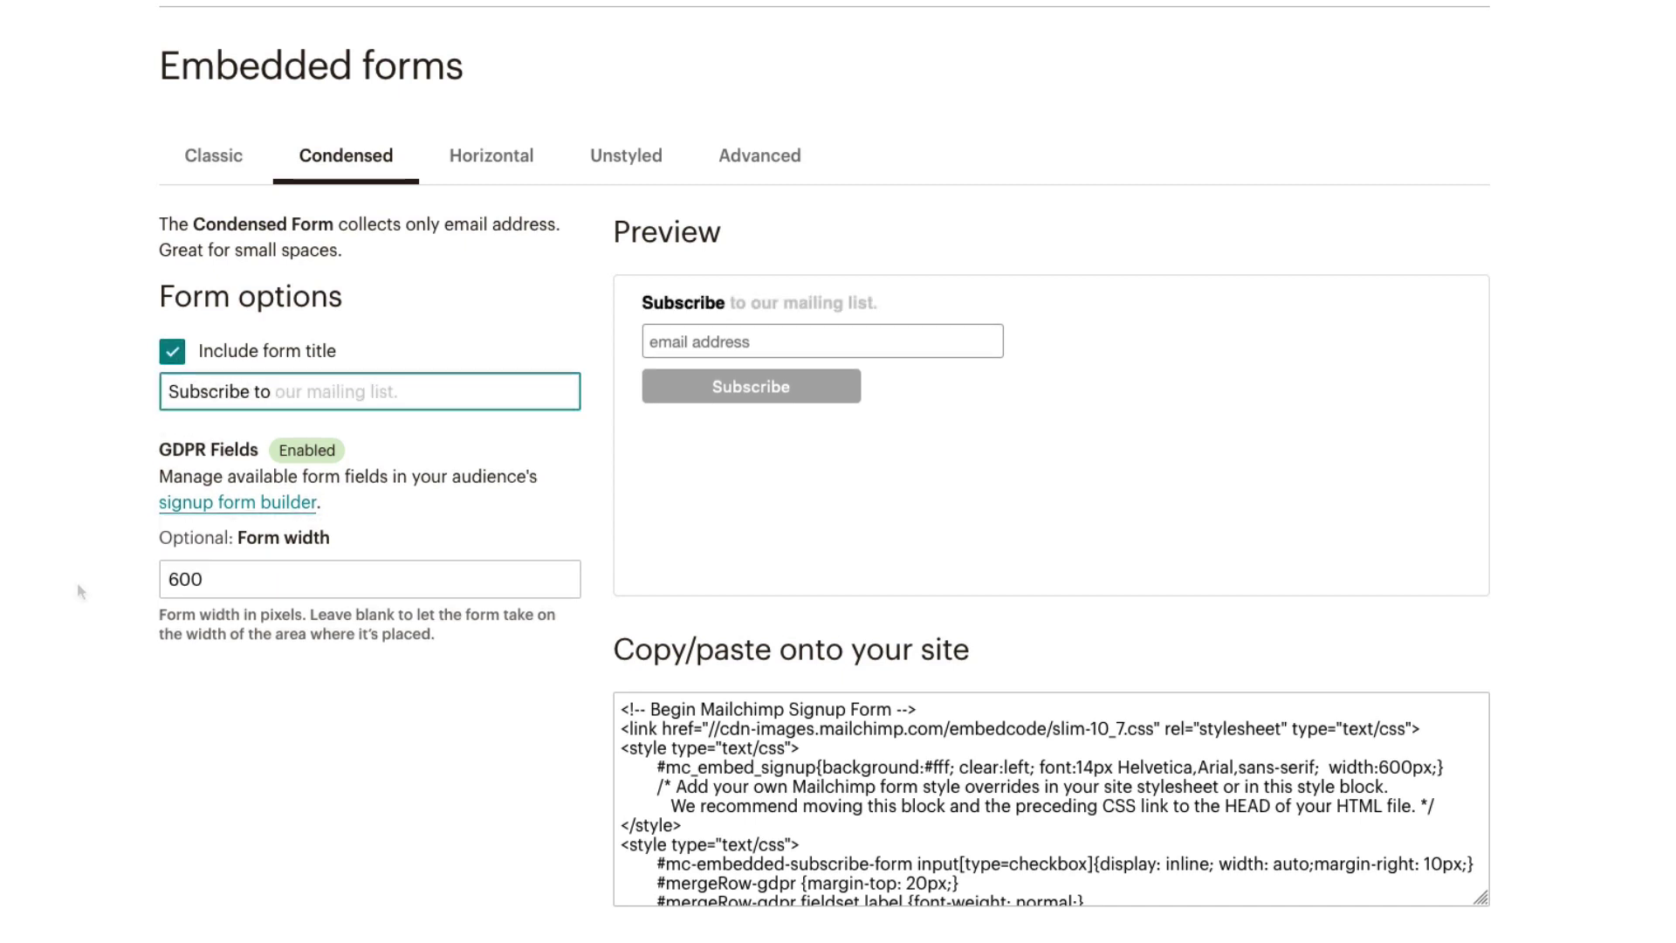
text( our mailing list.)
Step: Change the Condensed form width from 600 to 1000 pixels
click(214, 581)
key(BackSpace)
key(BackSpace)
key(BackSpace)
text(1)
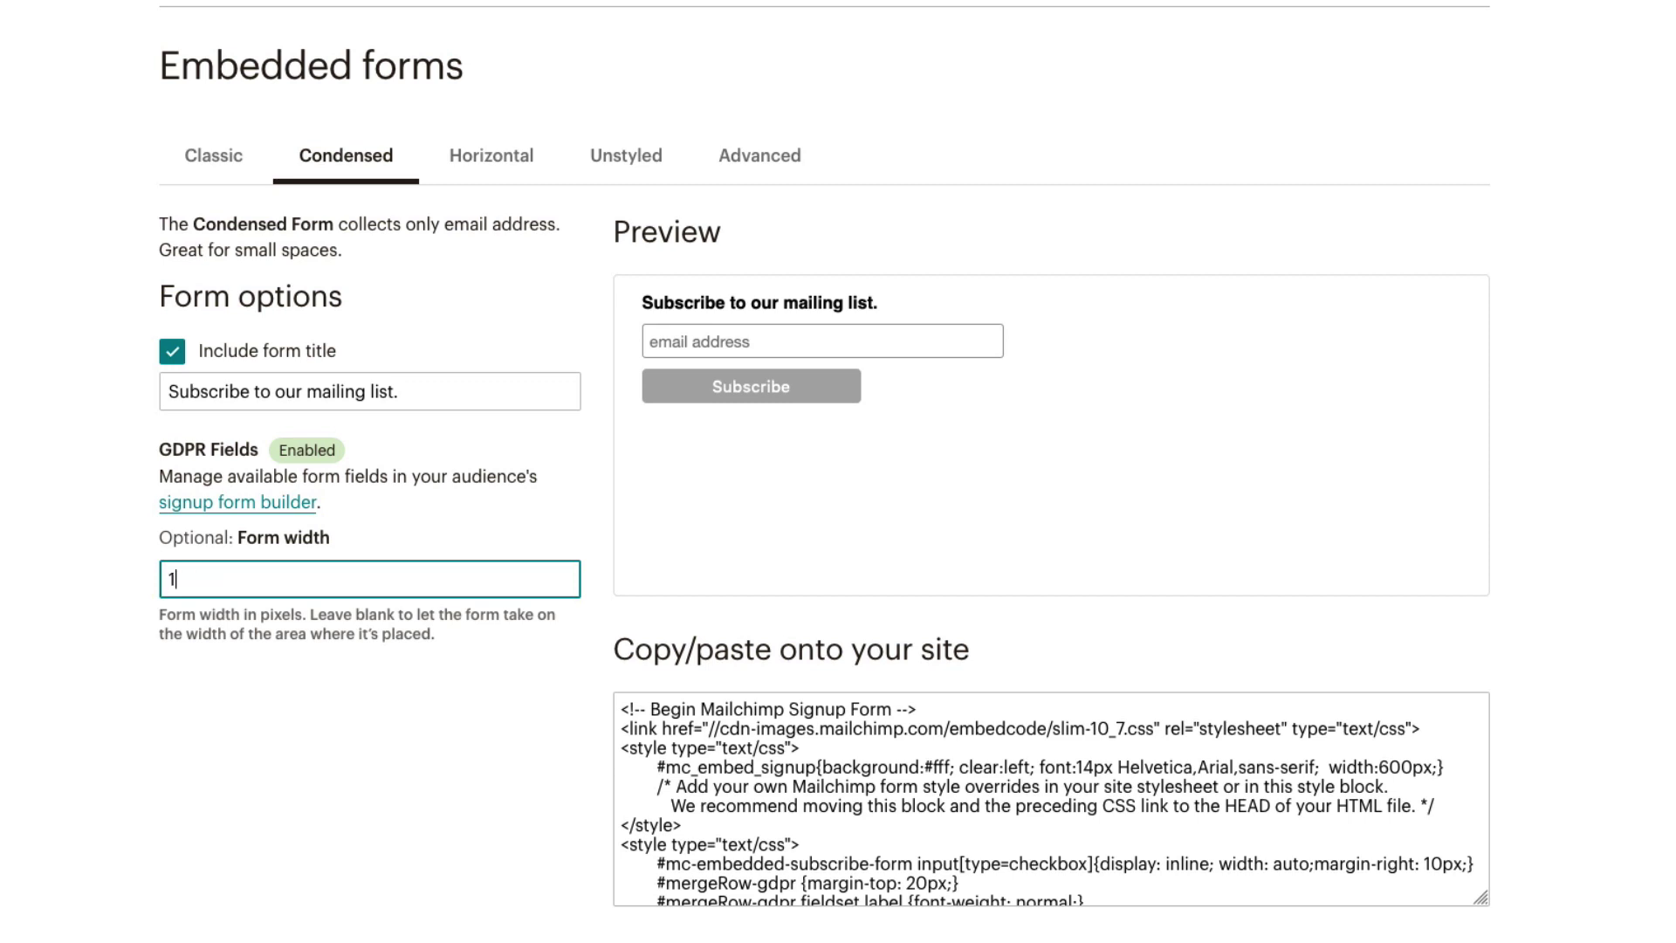
text(000)
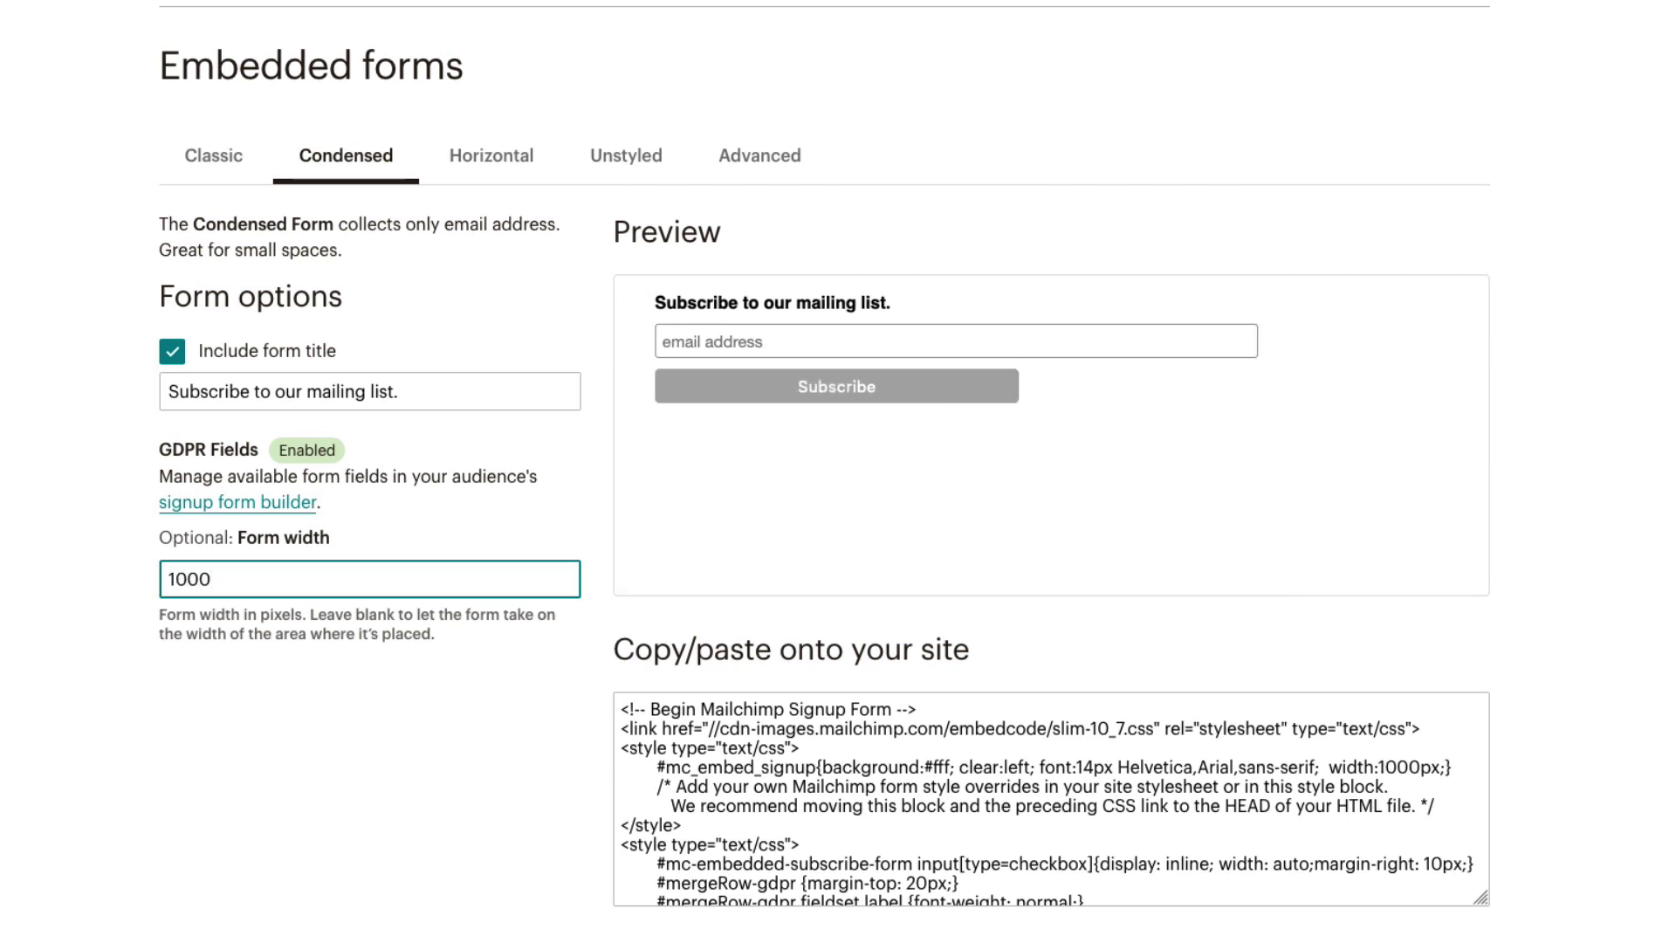
click(579, 202)
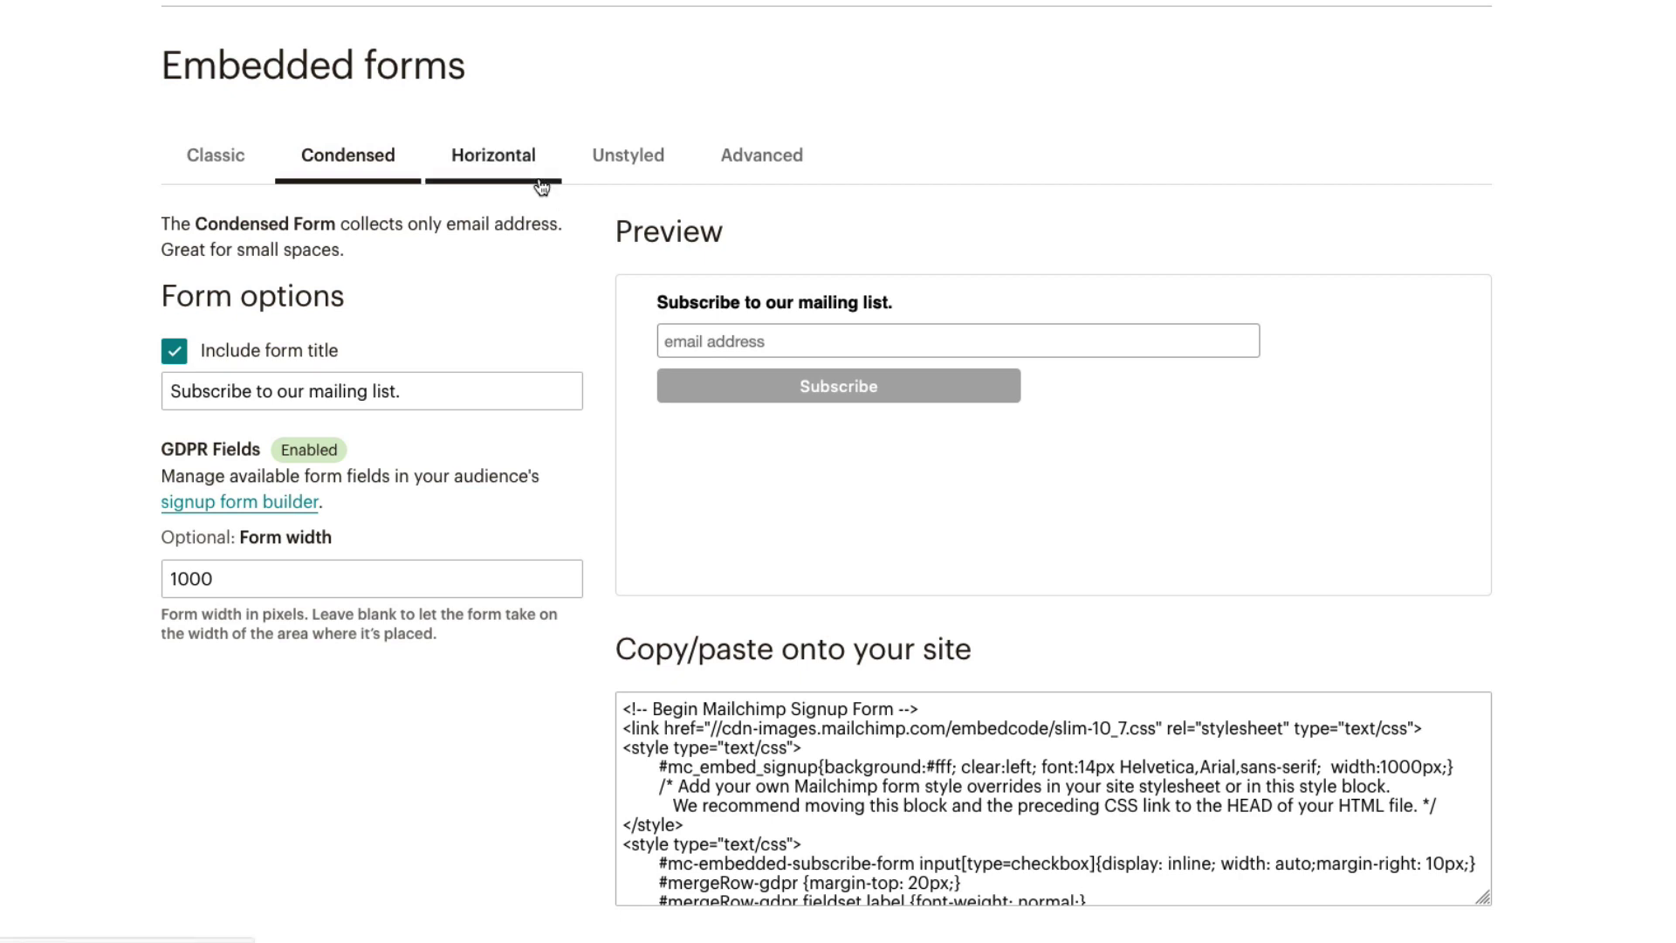
Step: Preview the Horizontal layout with its title off and on, then view the Unstyled form
click(542, 185)
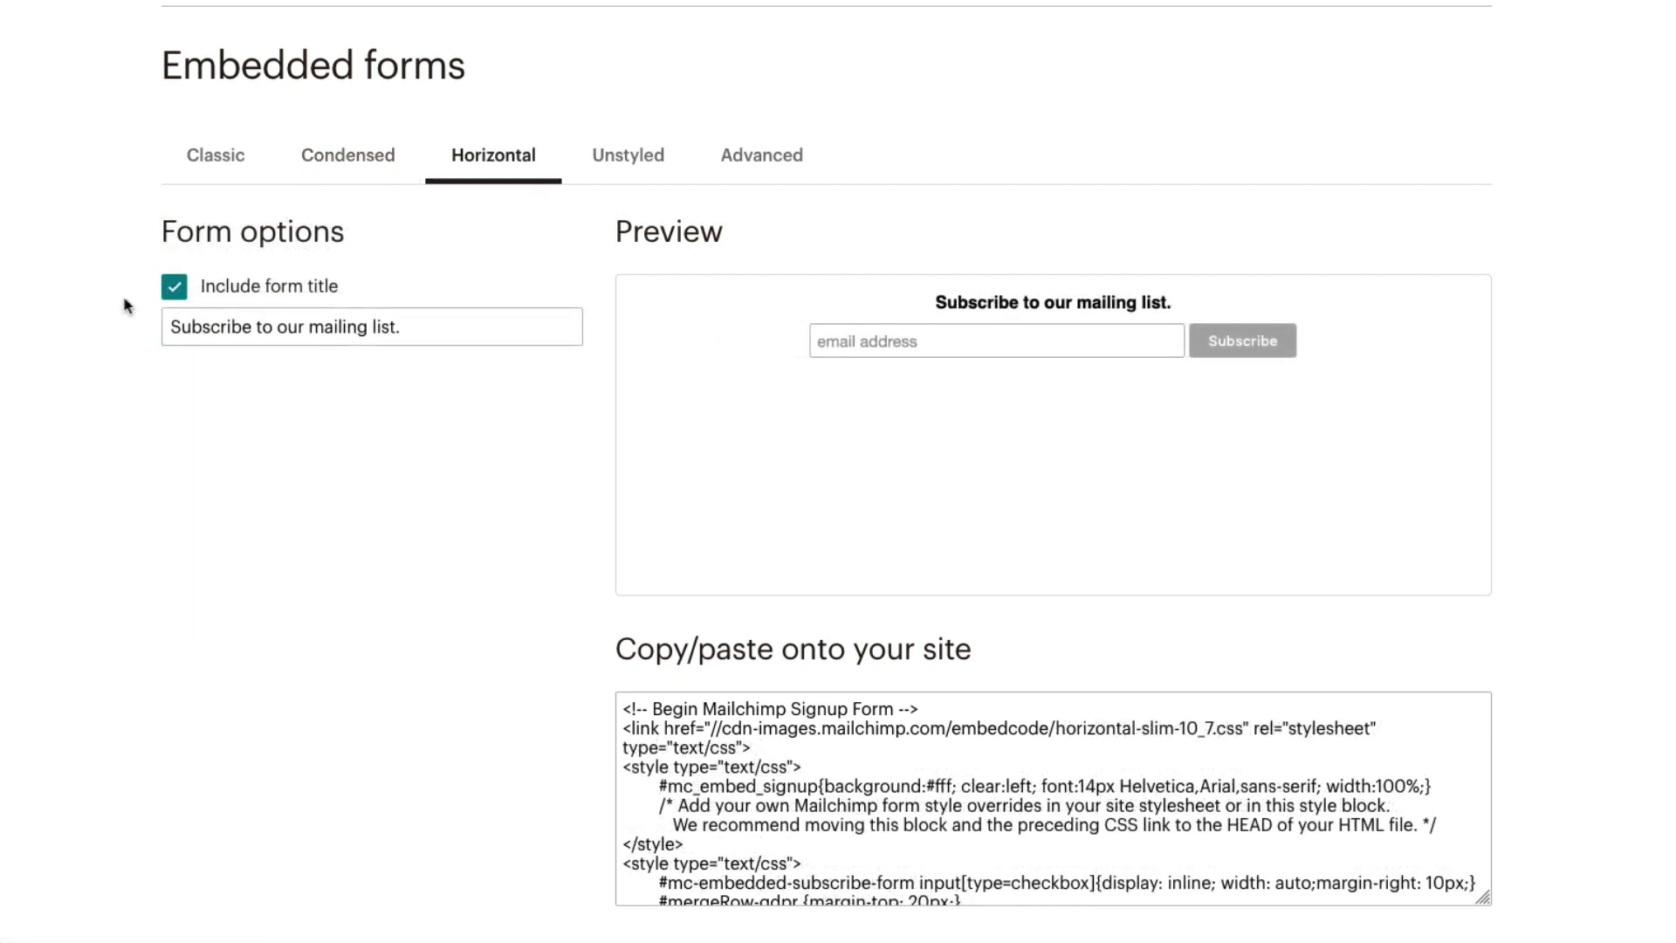
click(183, 300)
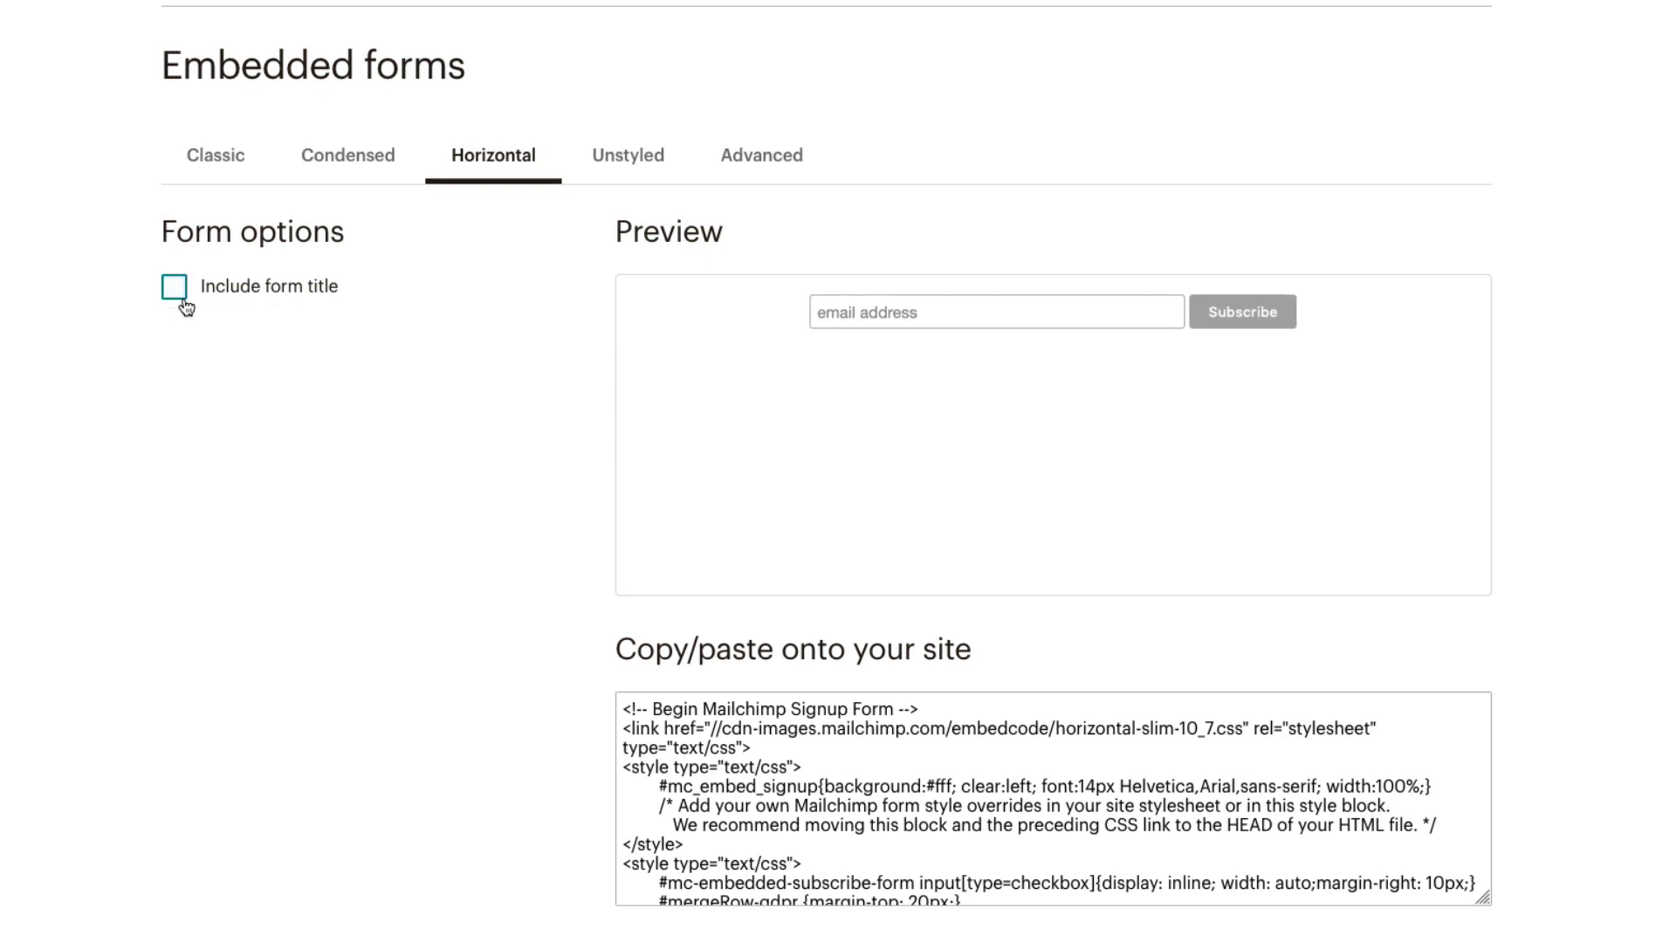
click(182, 299)
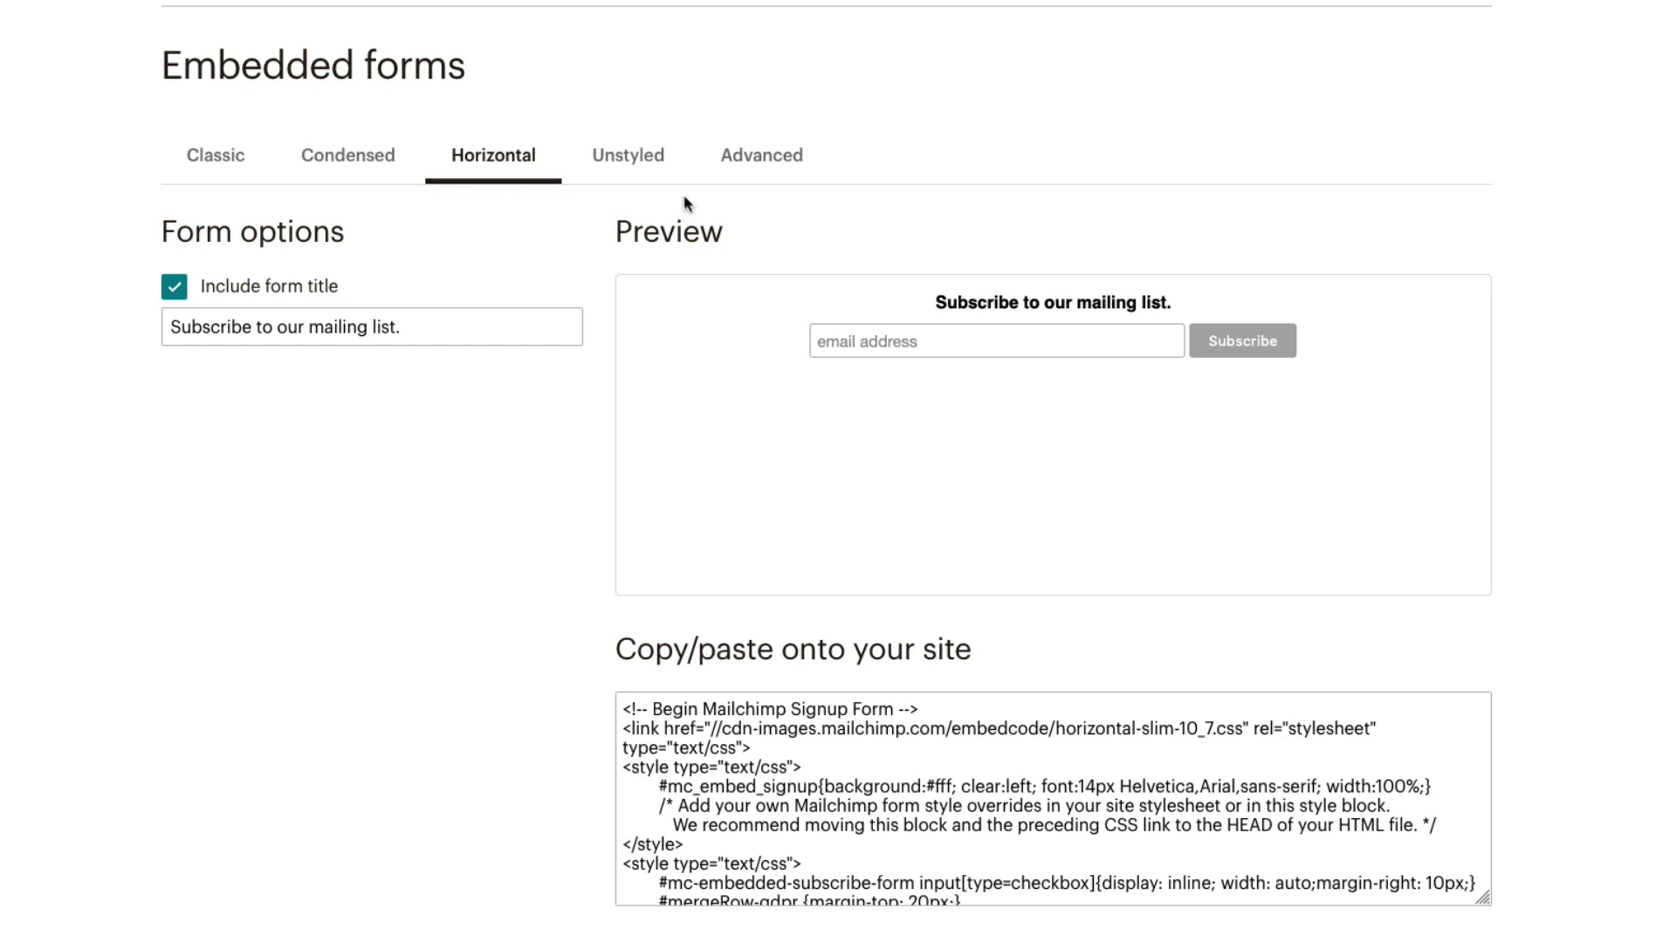
click(671, 183)
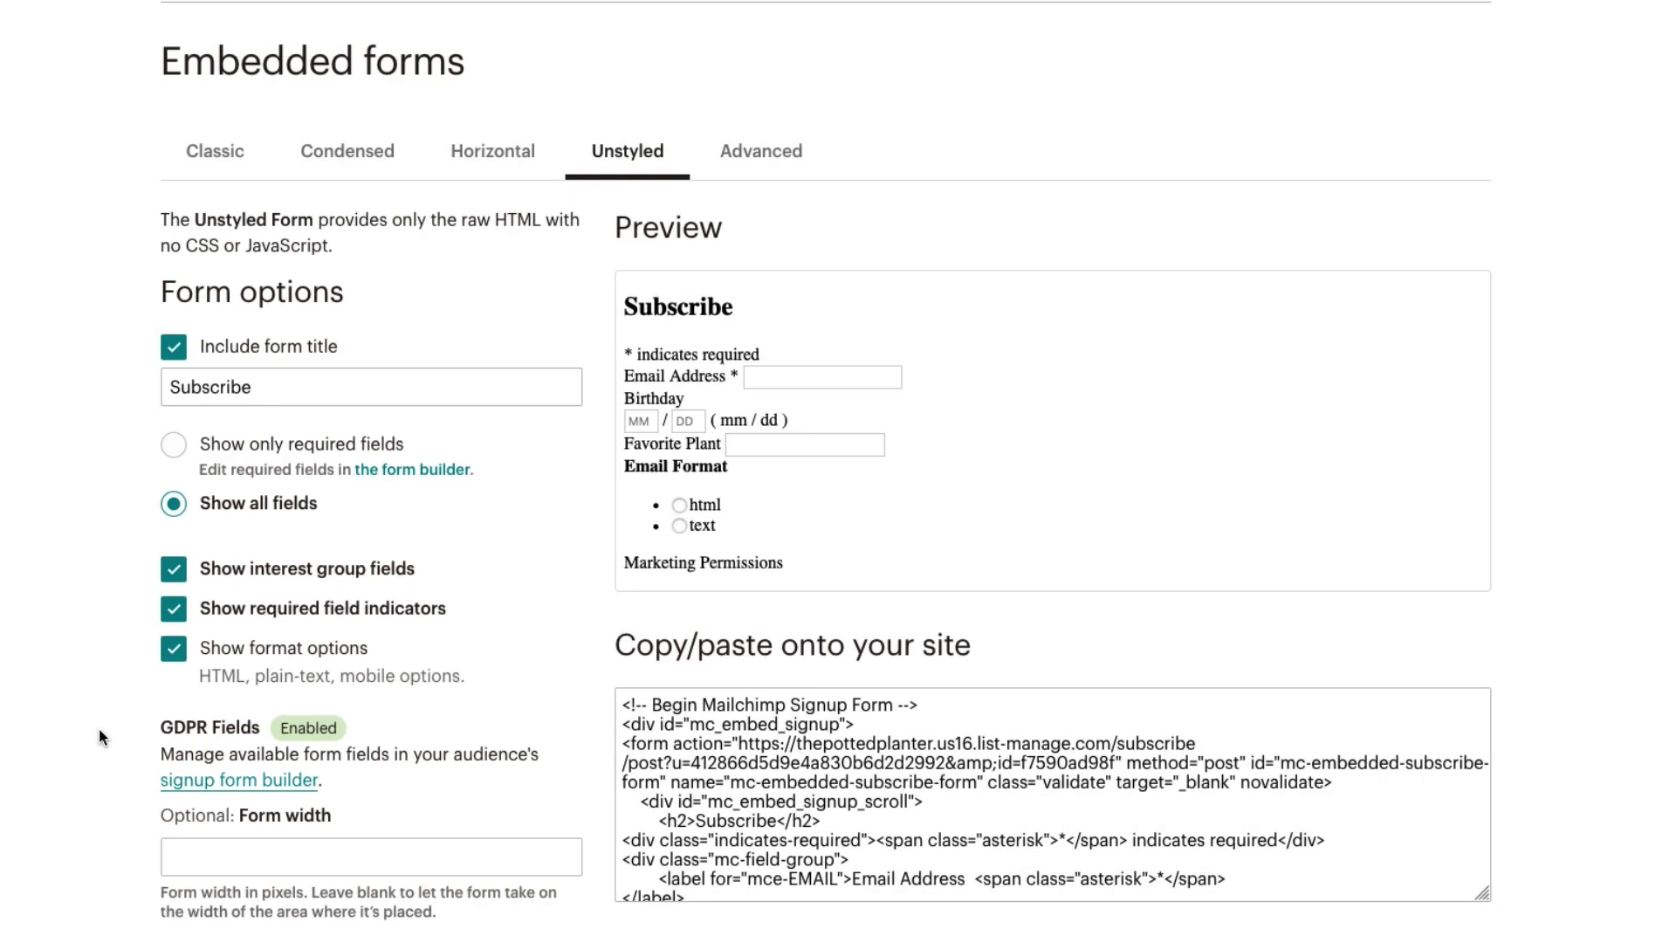
Step: Check Include archive link on the Unstyled form to link previous campaigns
scroll(97, 730, down, 3)
click(234, 793)
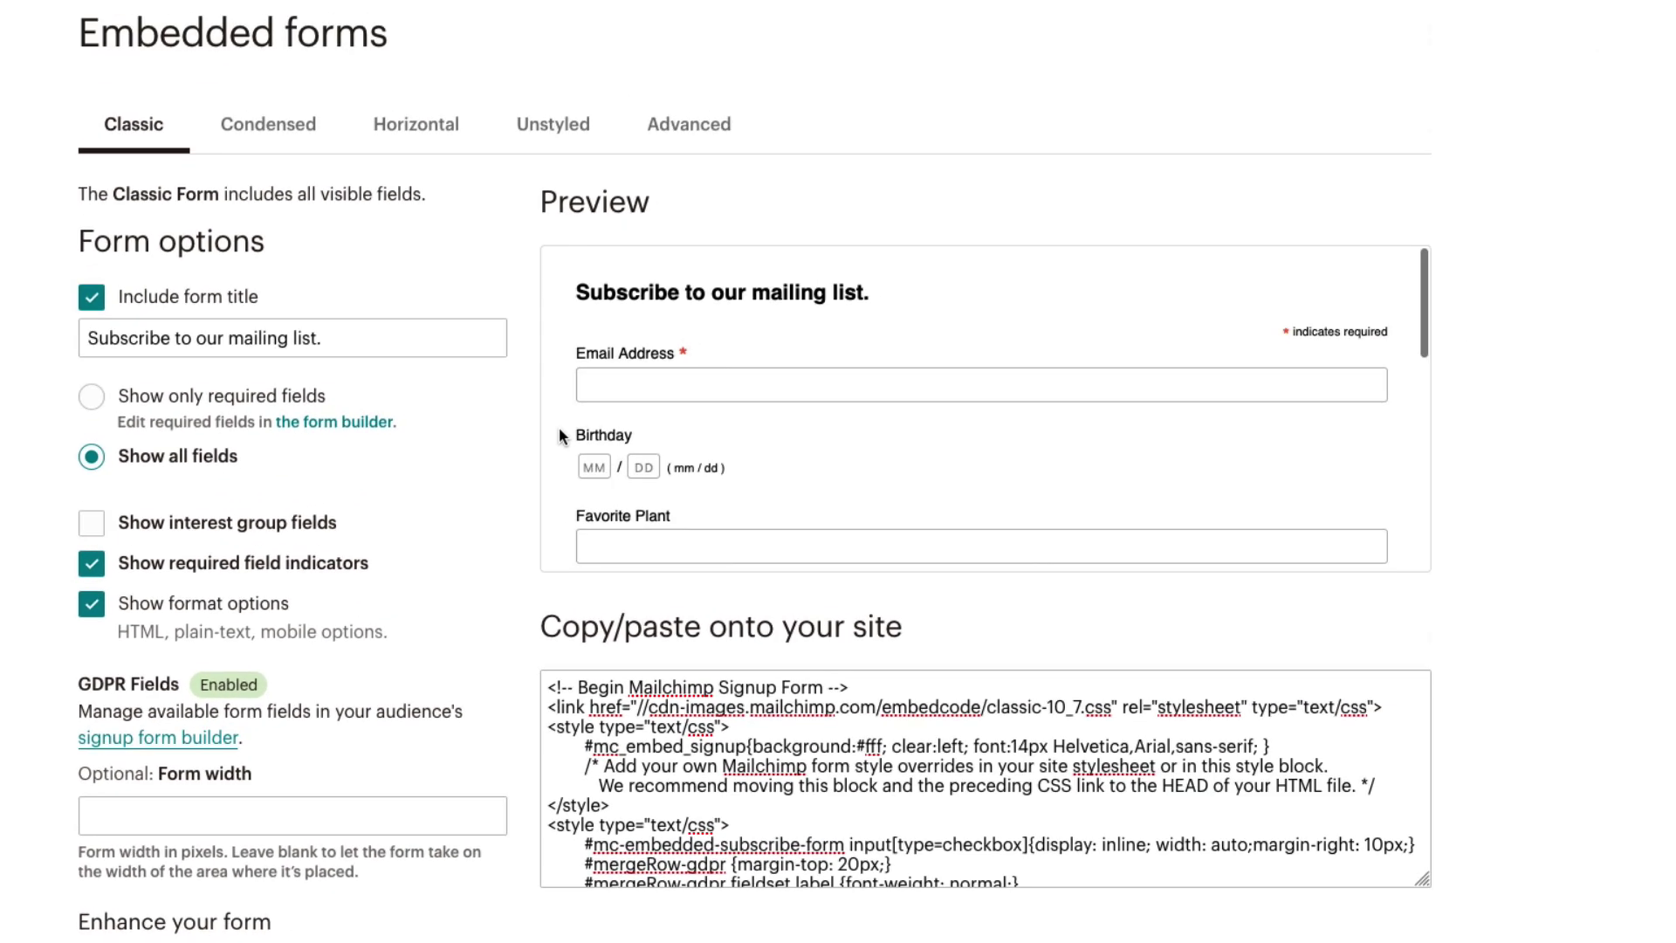
scroll(559, 431, down, 5)
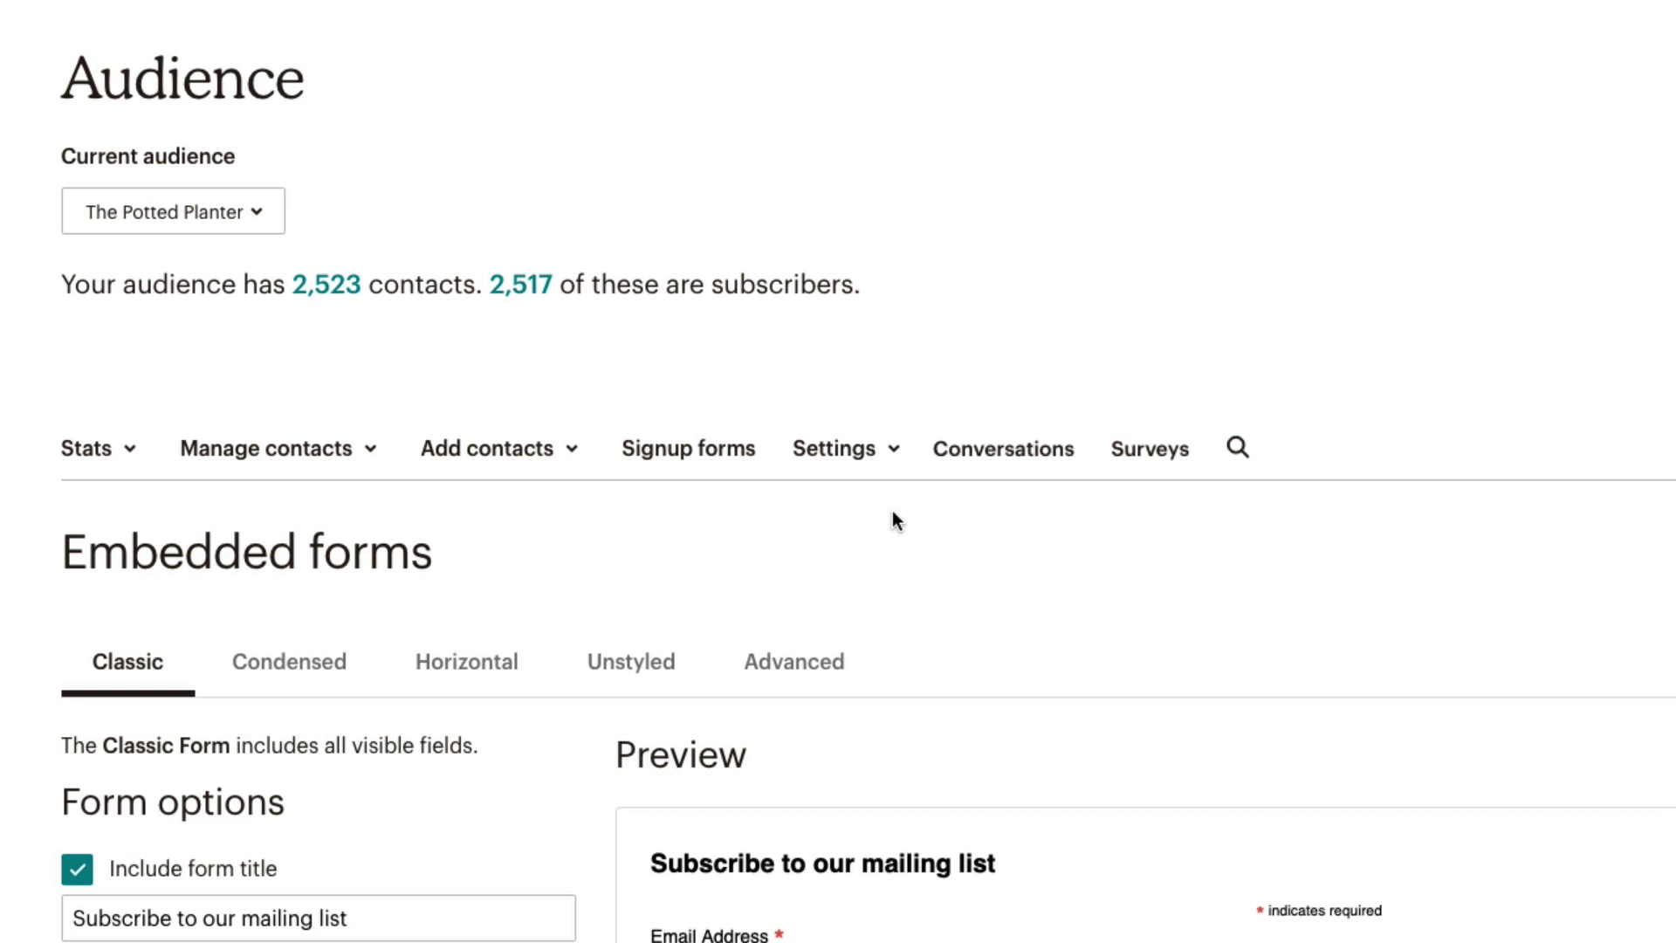
Step: Check Enable reCAPTCHA under Form settings in Audience name and defaults
click(891, 452)
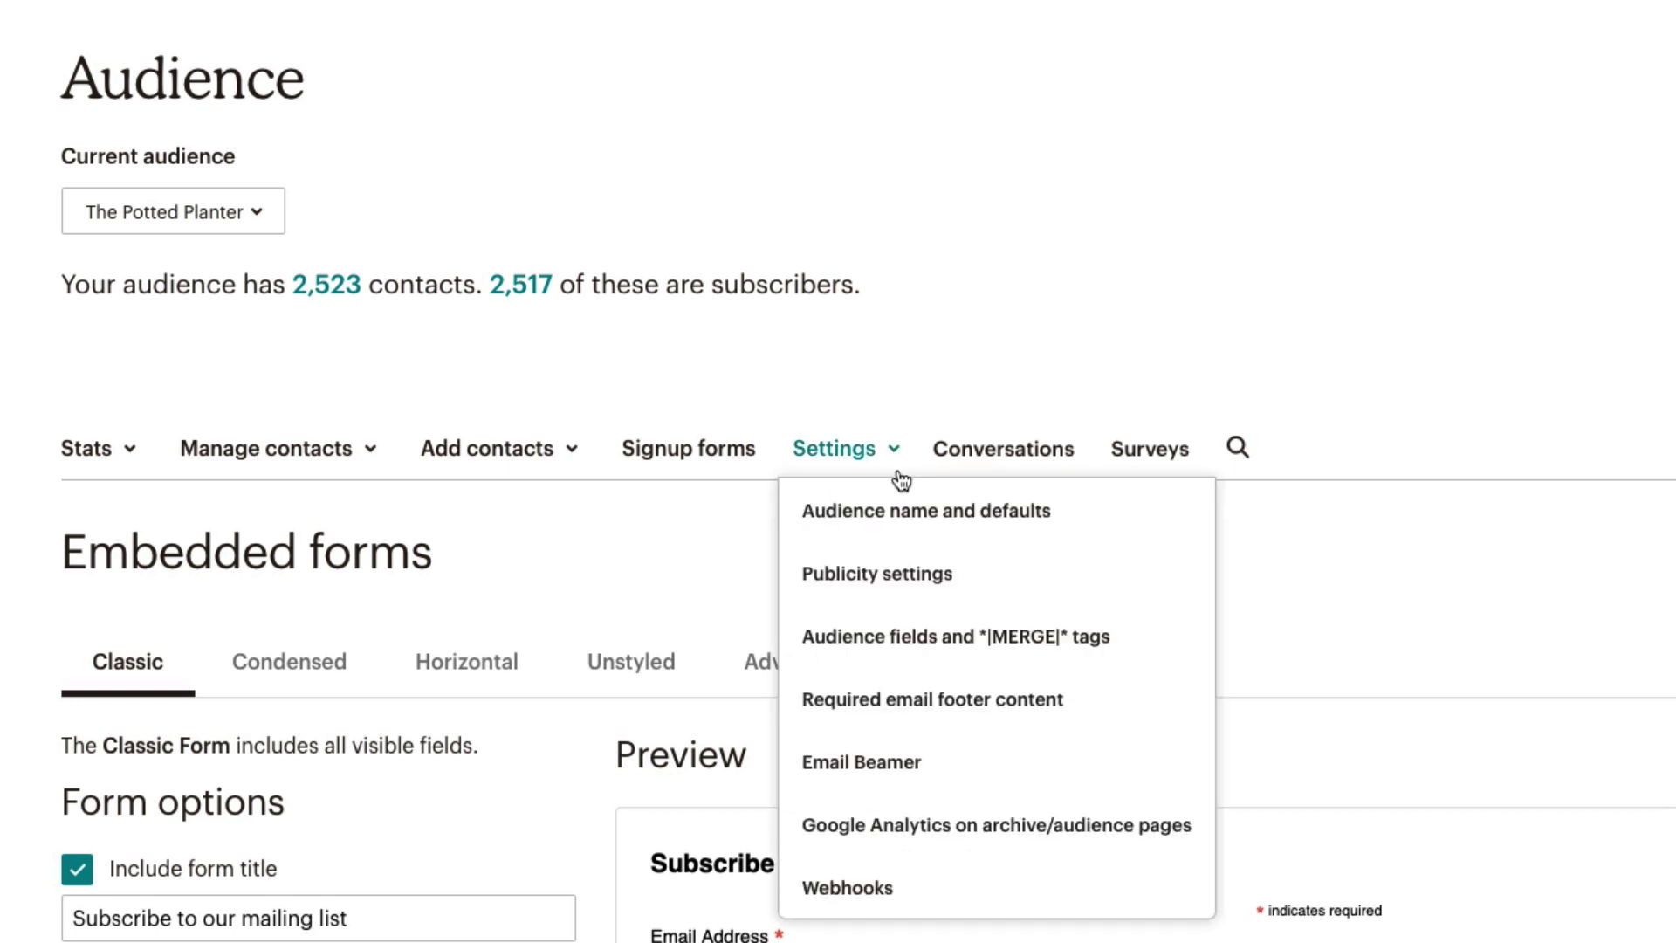
click(898, 515)
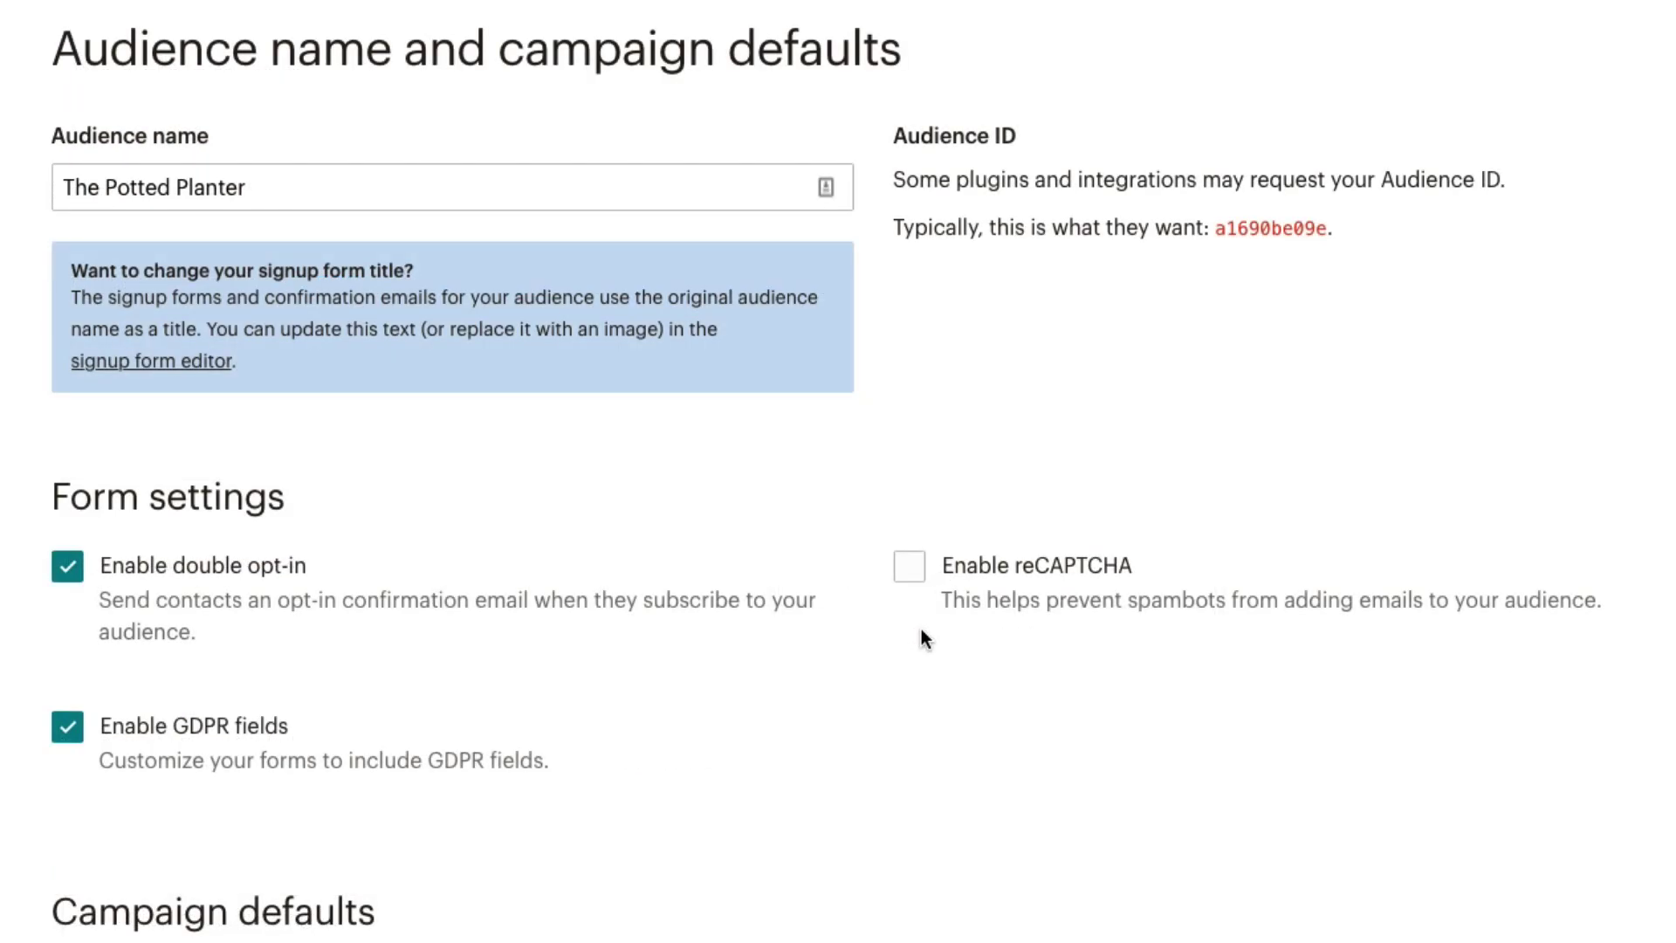
click(920, 578)
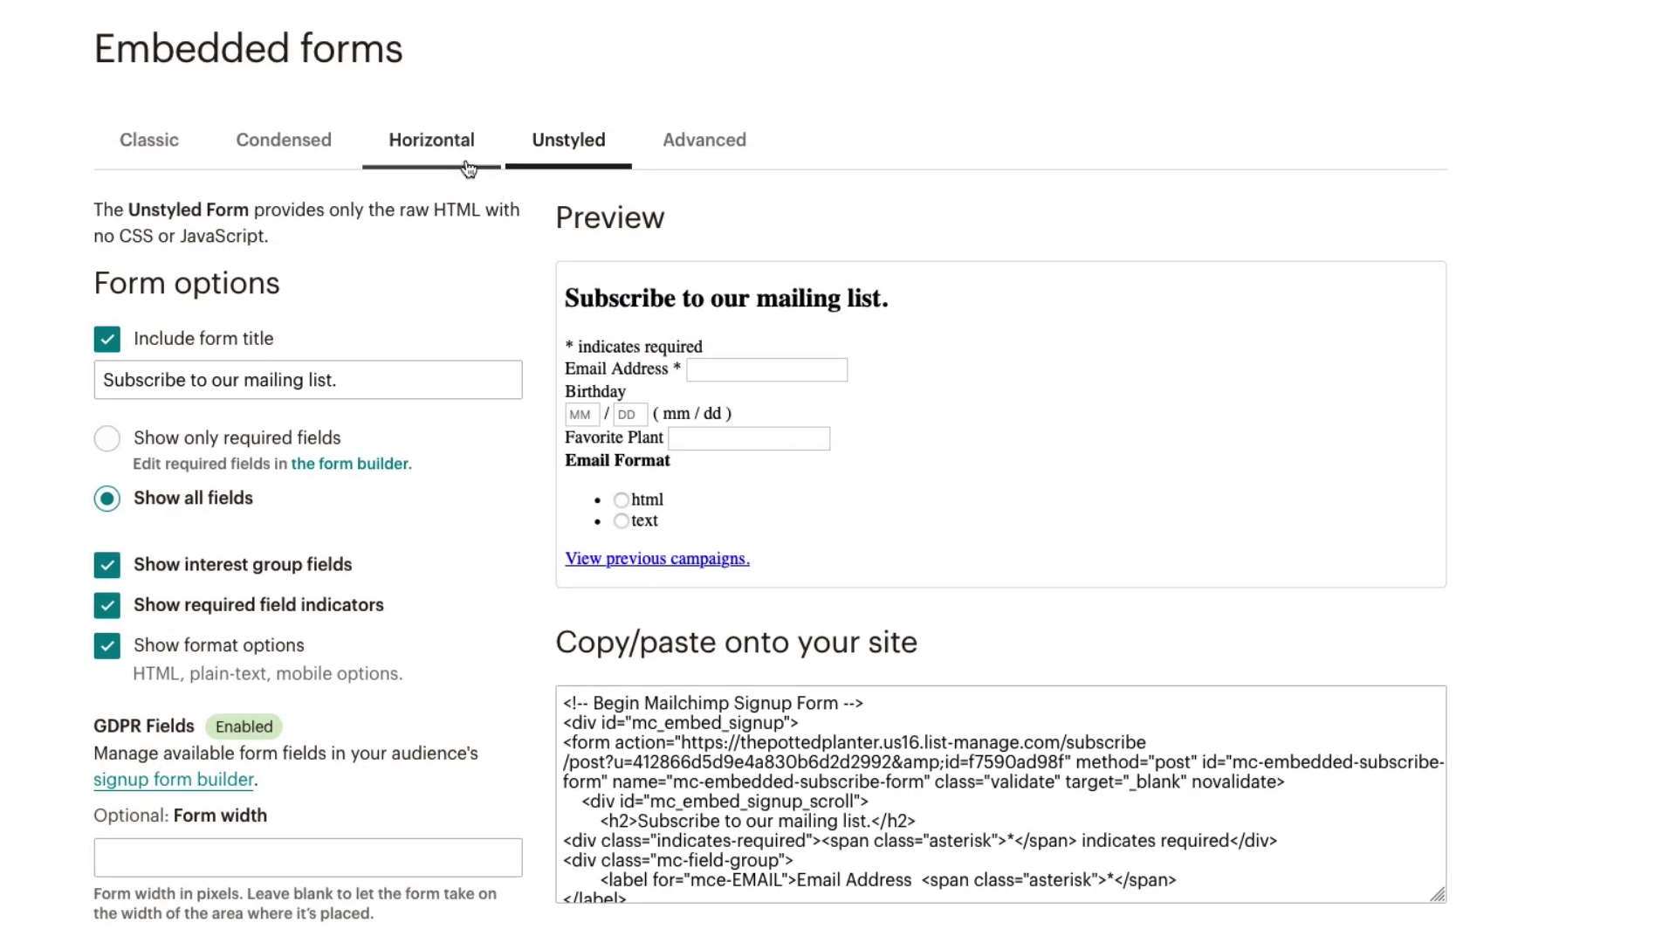
Step: Change the Horizontal form title to 'Subscribe for news and updates!' and copy its full embed code
click(469, 166)
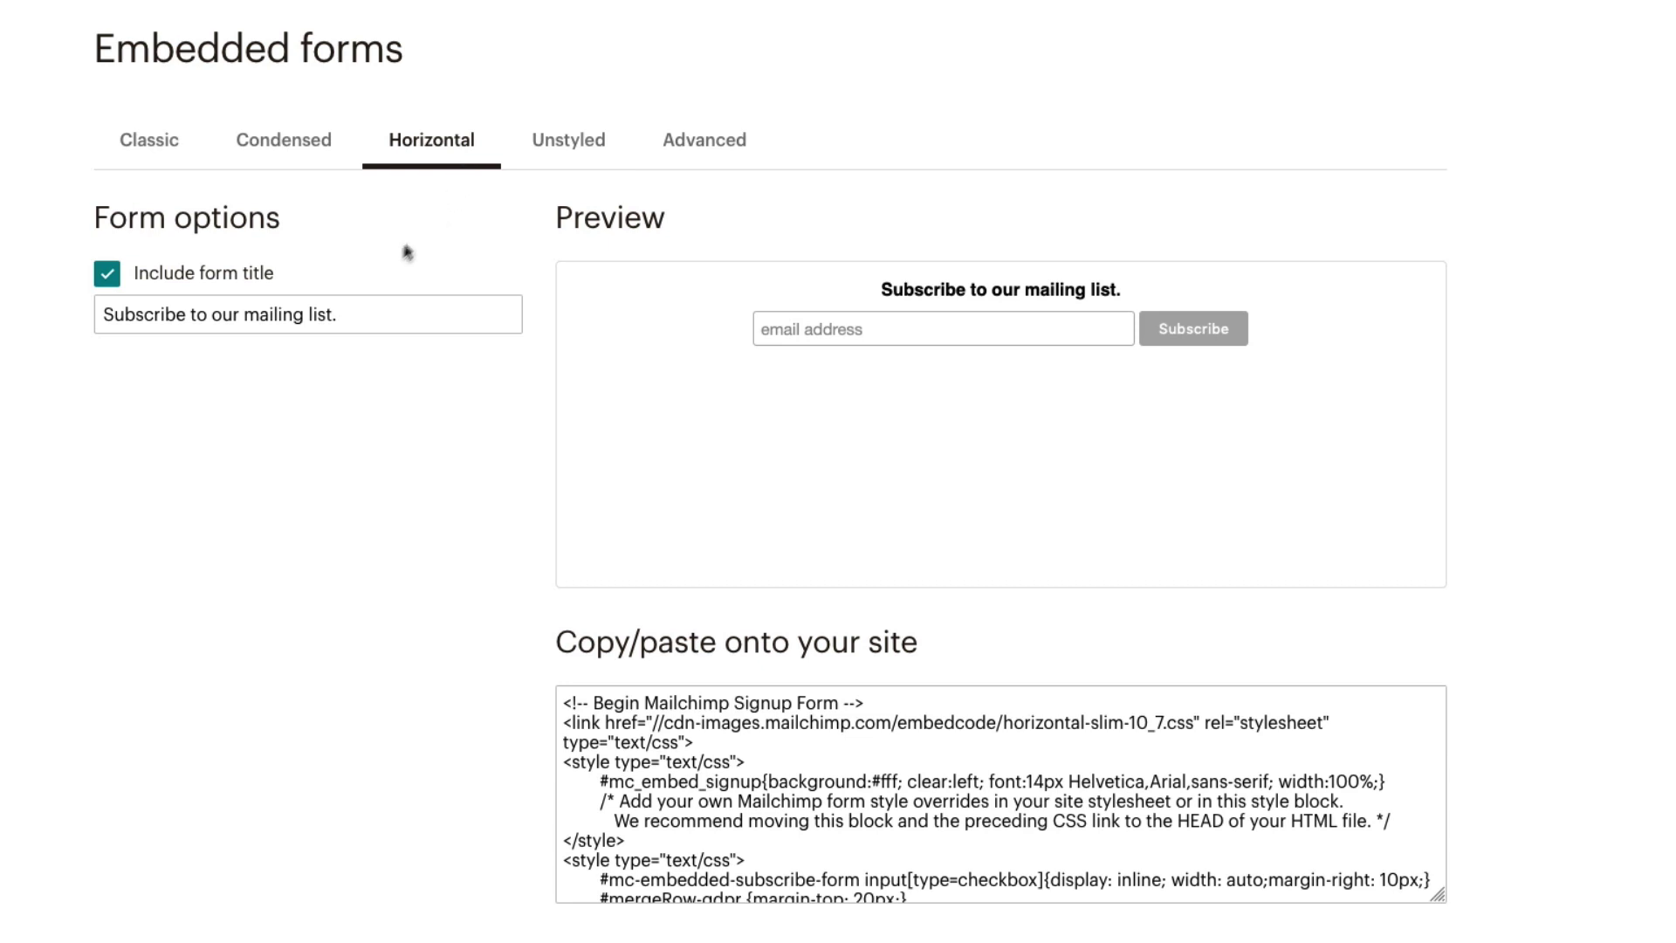
click(342, 315)
key(BackSpace)
key(BackSpace)
key(BackSpace)
key(BackSpace)
key(BackSpace)
key(BackSpace)
key(BackSpace)
key(BackSpace)
key(BackSpace)
key(BackSpace)
key(BackSpace)
key(BackSpace)
key(BackSpace)
key(BackSpace)
key(BackSpace)
key(BackSpace)
key(BackSpace)
key(BackSpace)
key(BackSpace)
key(BackSpace)
text(for news and updates!)
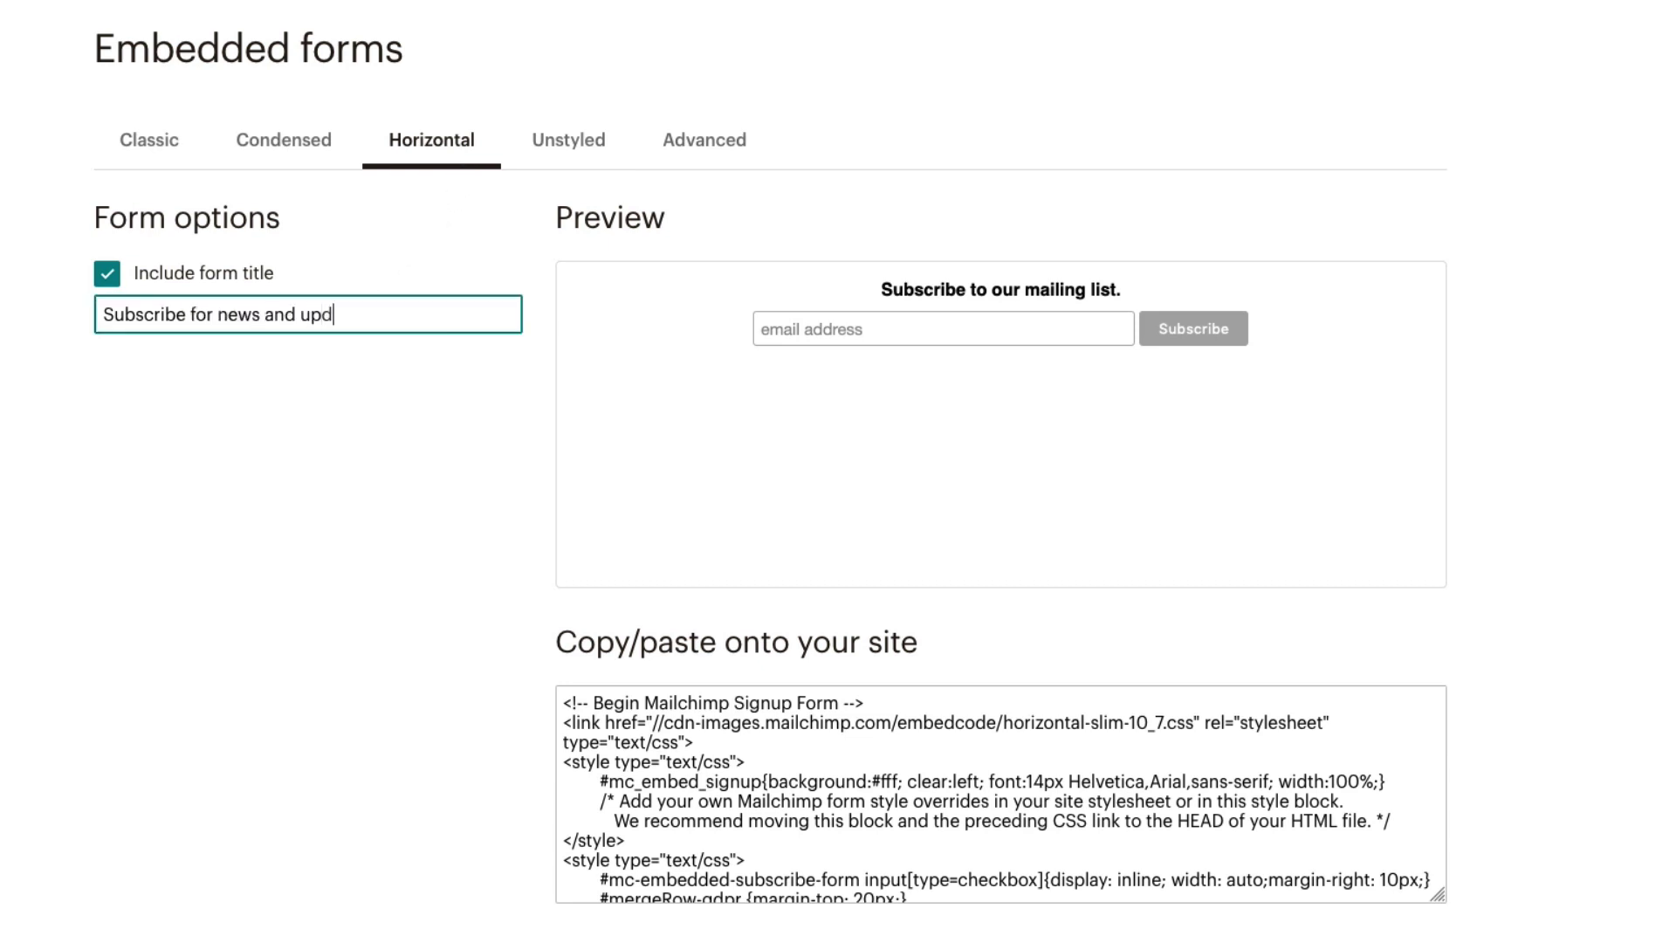
click(478, 697)
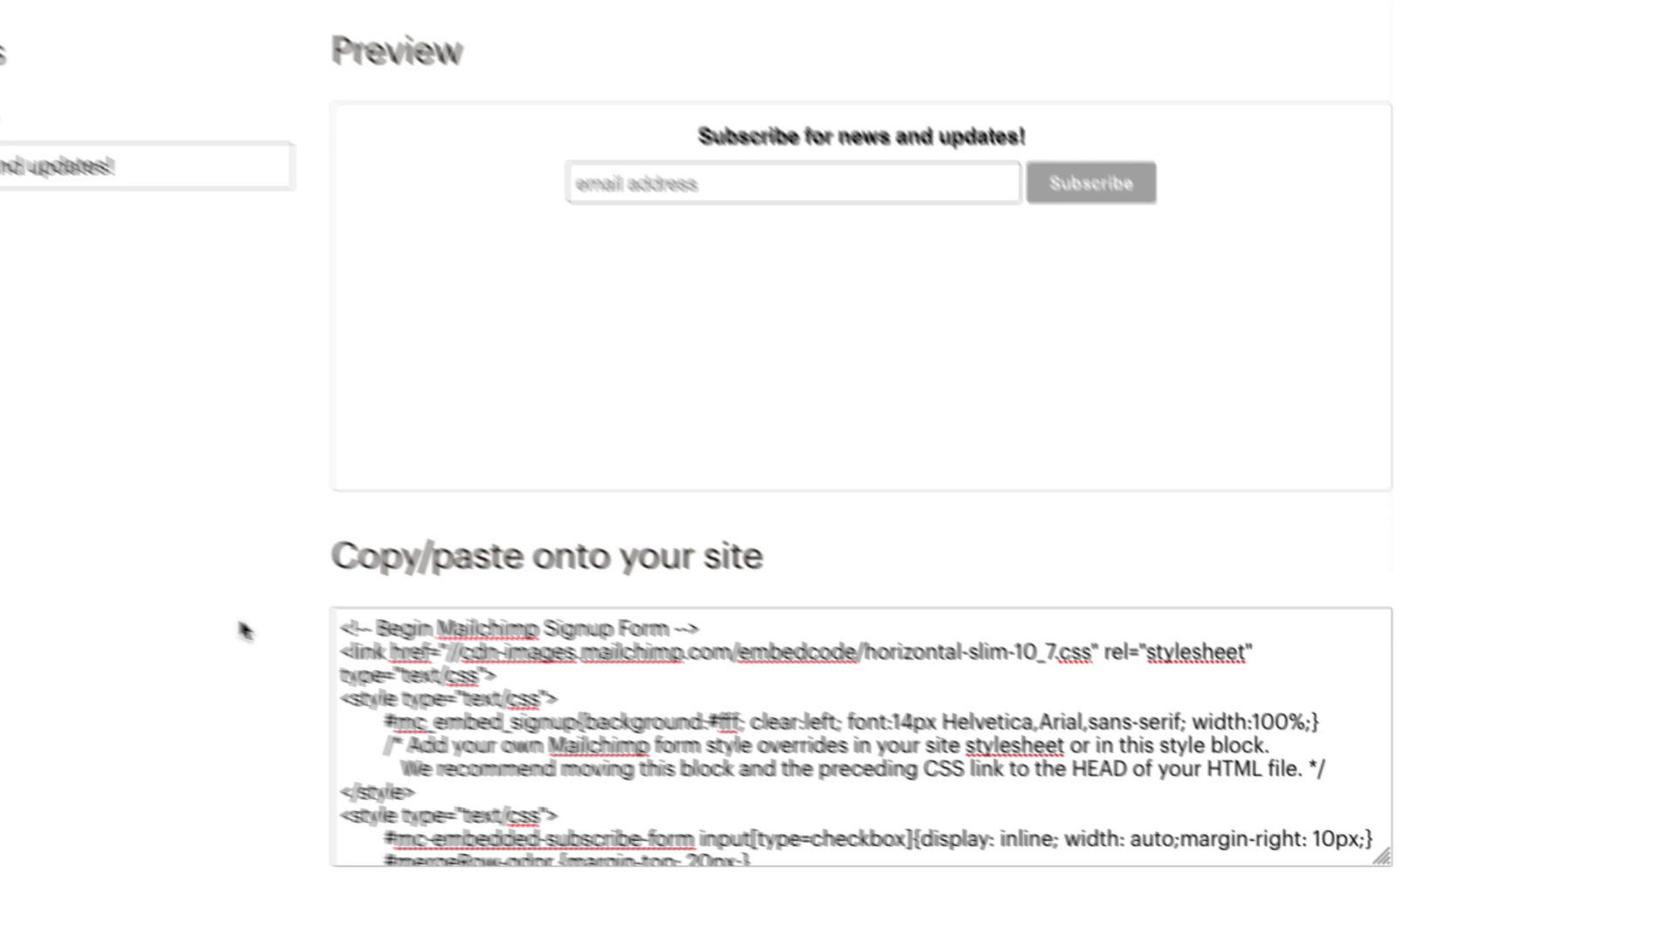
click(332, 622)
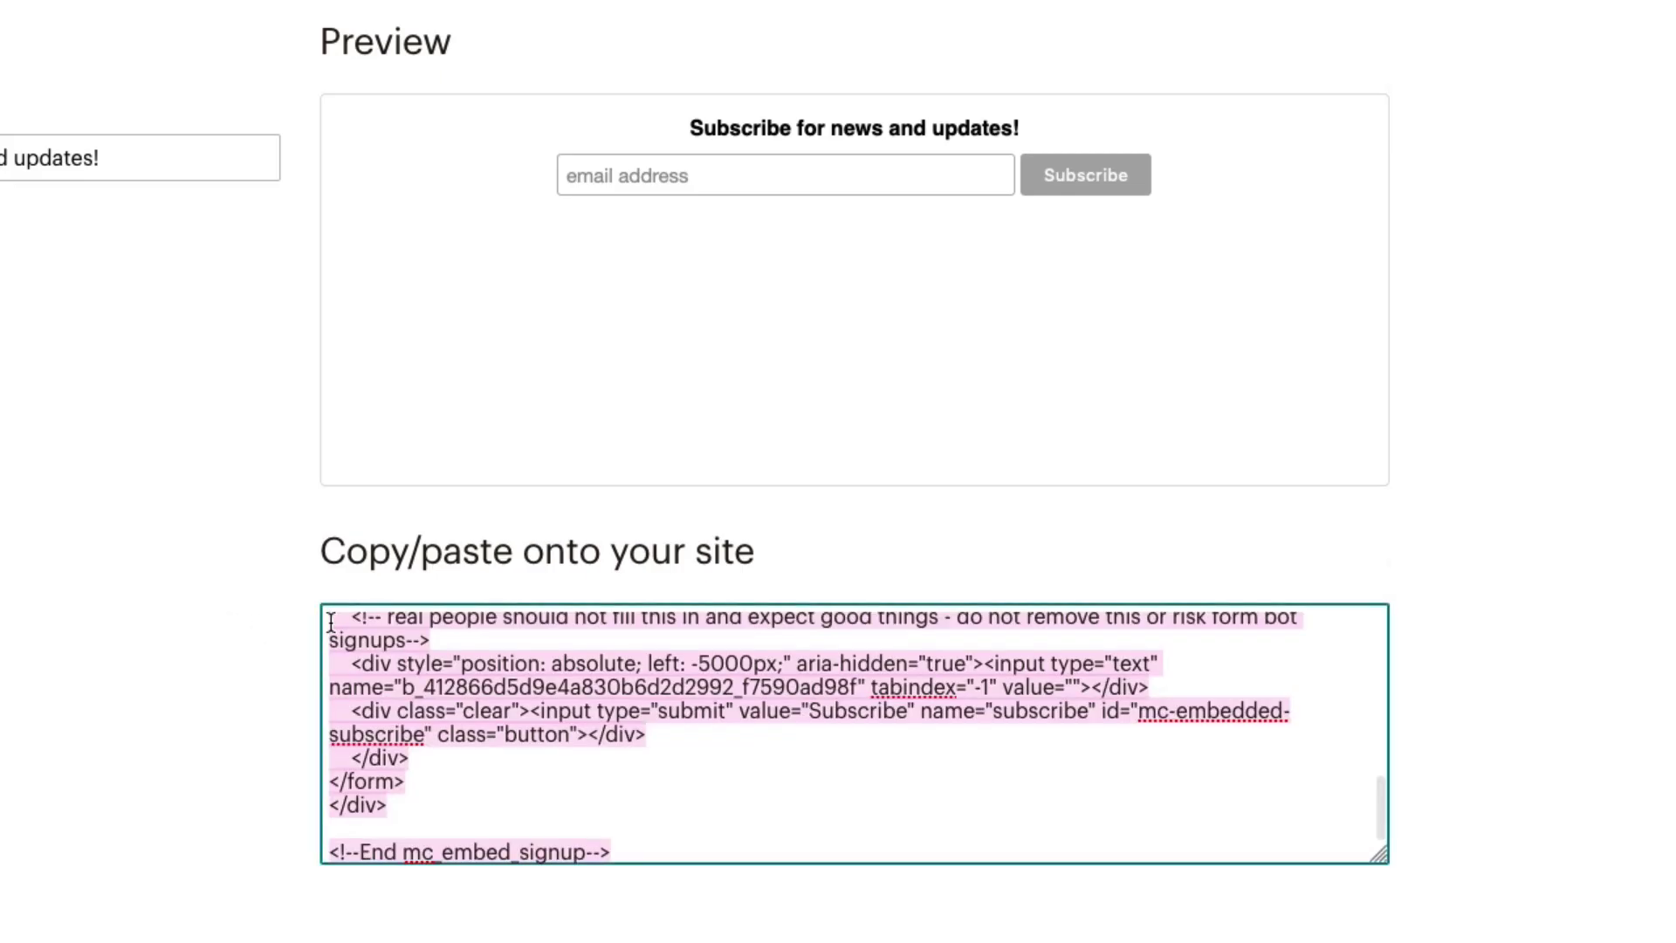
right_click(332, 622)
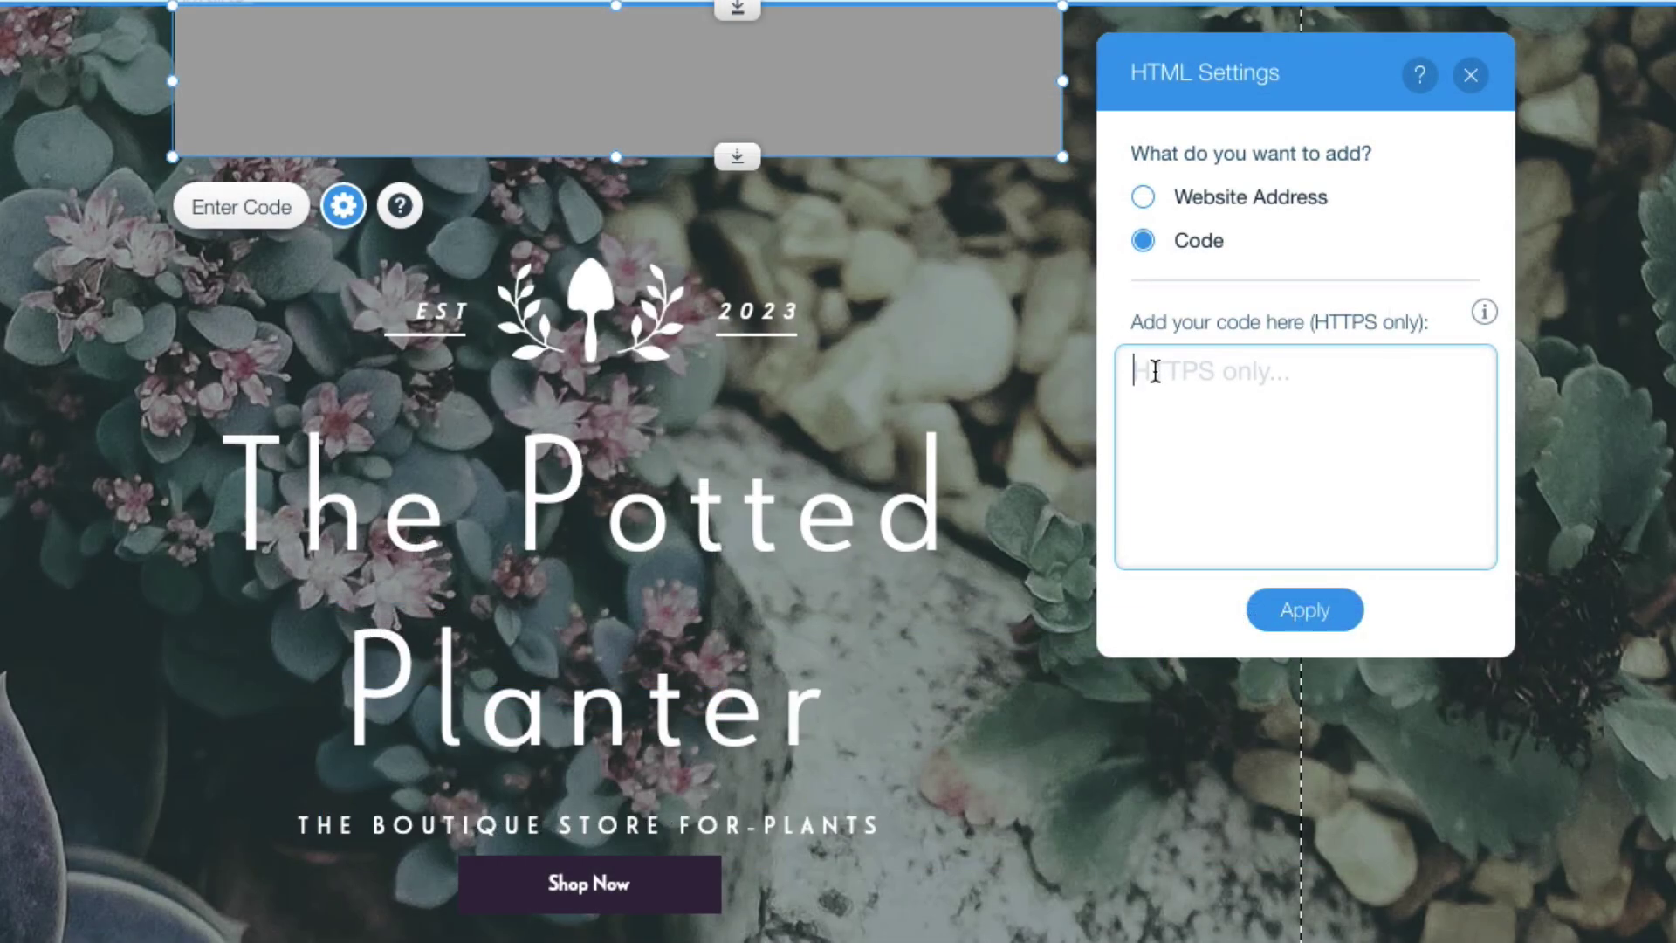
Step: Paste the Horizontal form code into the 'Add your code here' box in Wix HTML Settings
right_click(1155, 371)
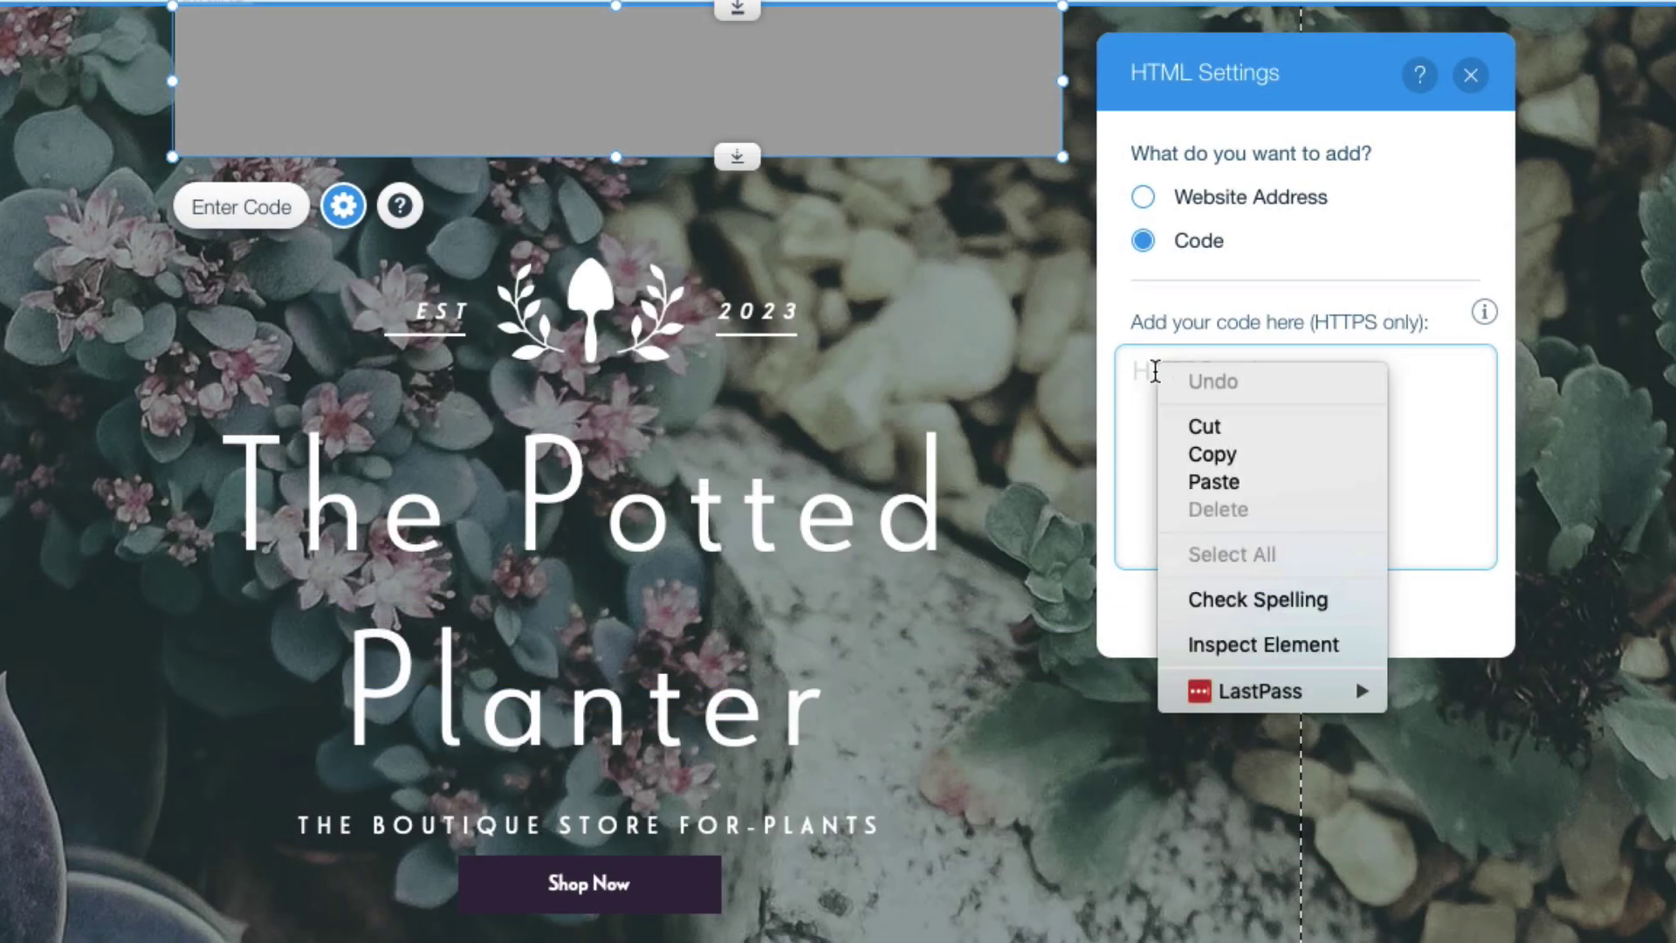
click(1214, 482)
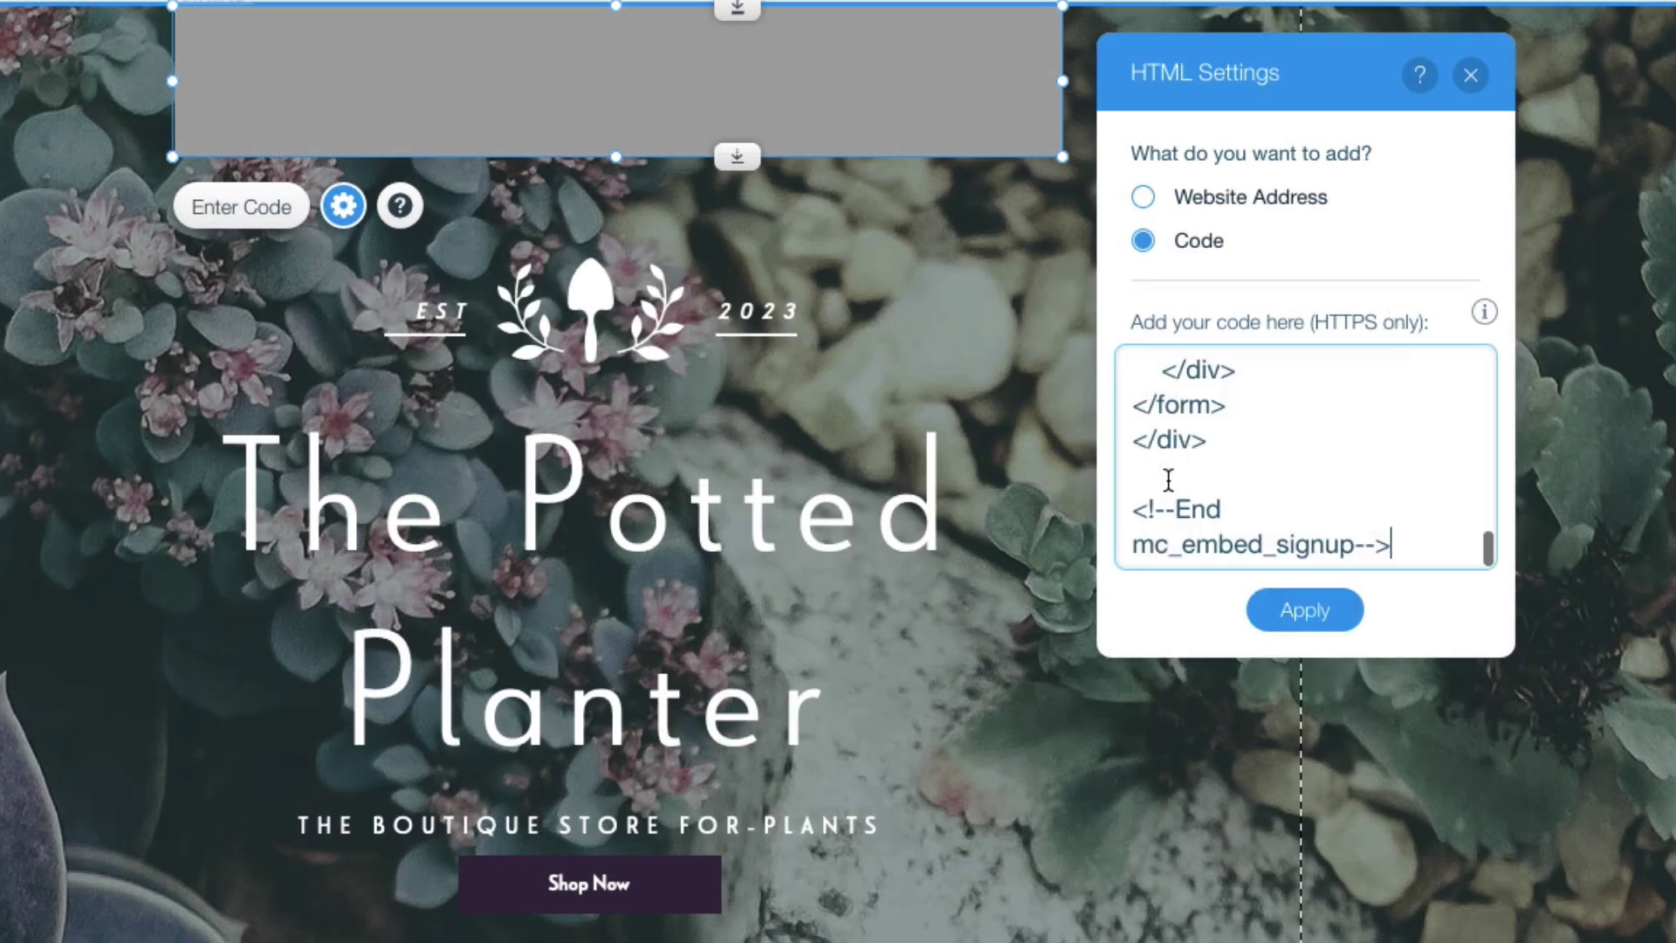